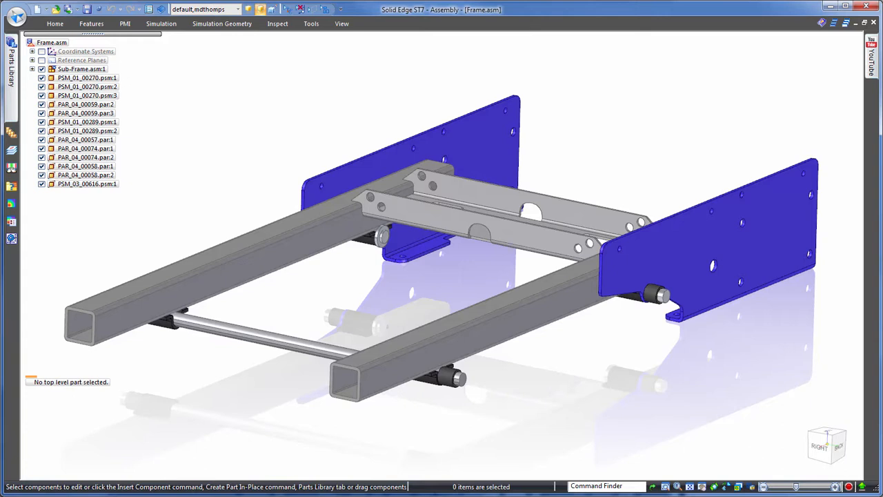
# Open the SolidWorks part Adapter.SLDPRT from the Components folder using the ISO Part.par template.
pyautogui.click(17, 17)
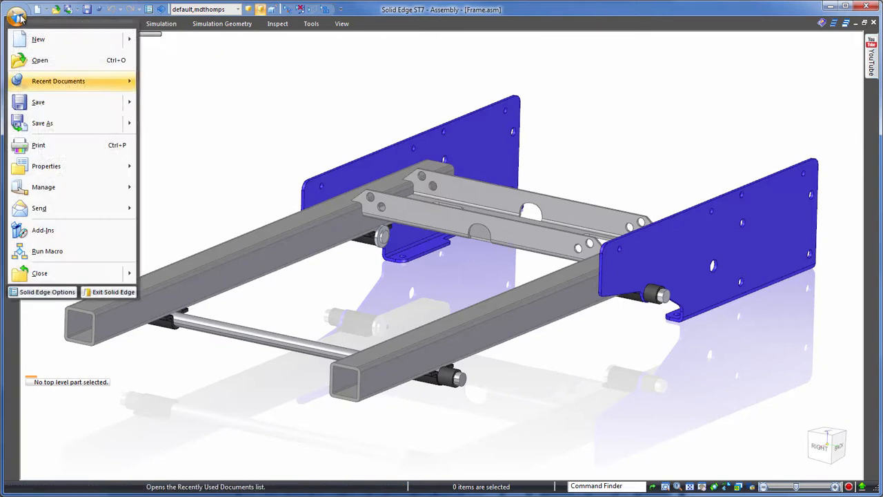
pyautogui.click(57, 69)
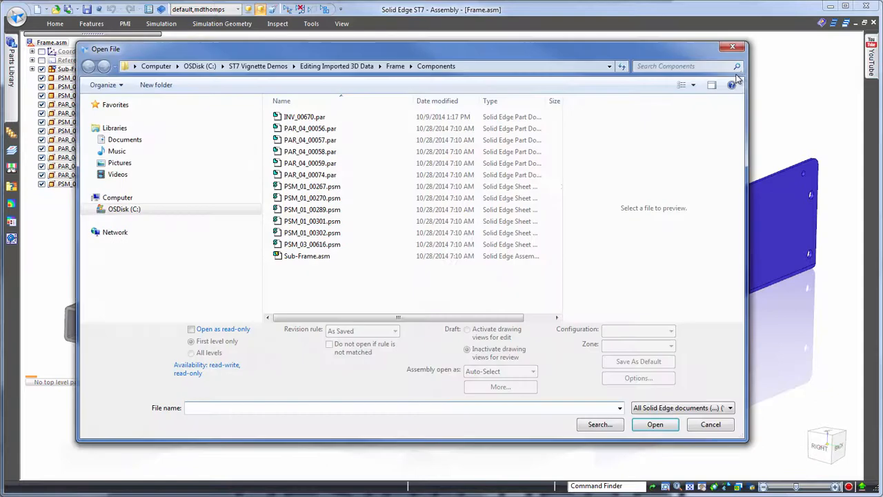
pyautogui.click(729, 408)
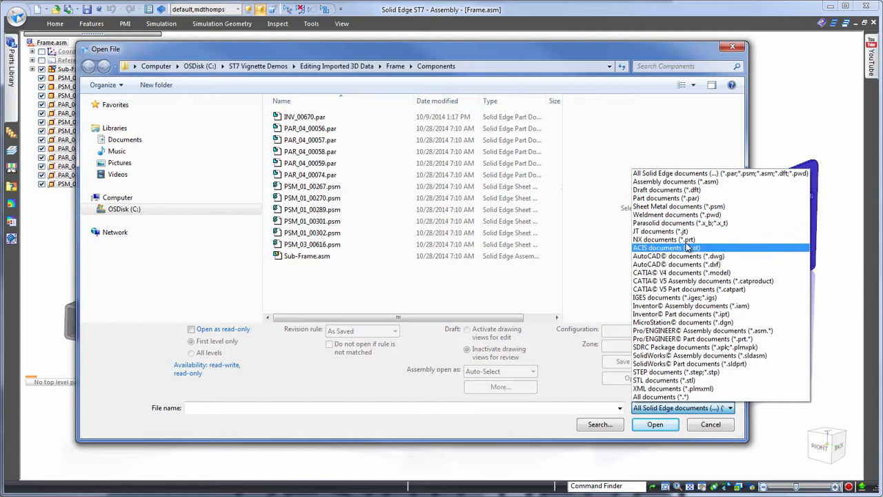
pyautogui.click(685, 364)
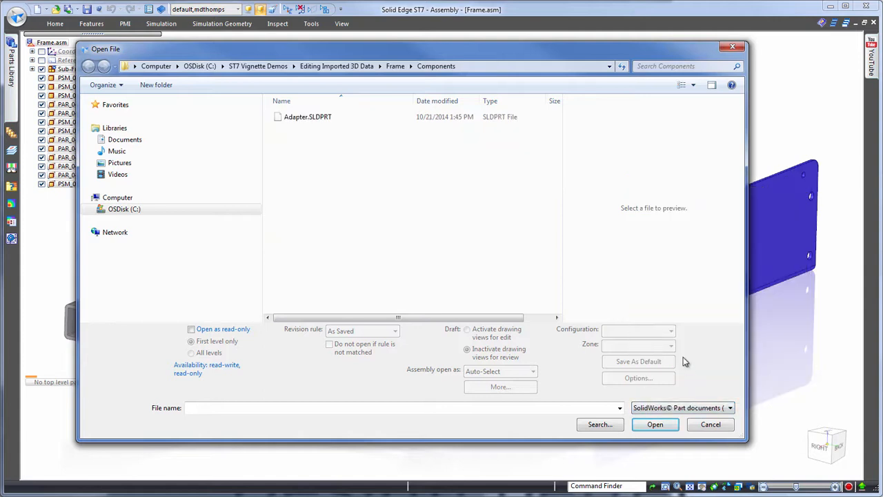
pyautogui.click(309, 117)
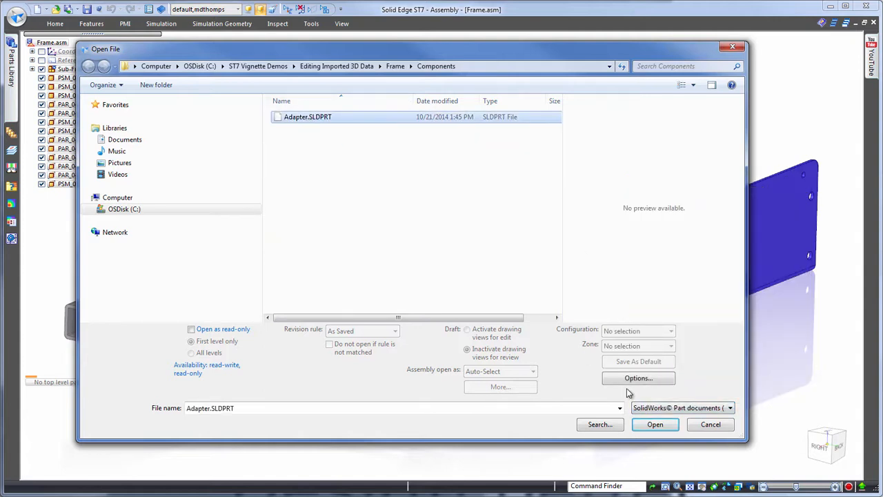
pyautogui.click(656, 424)
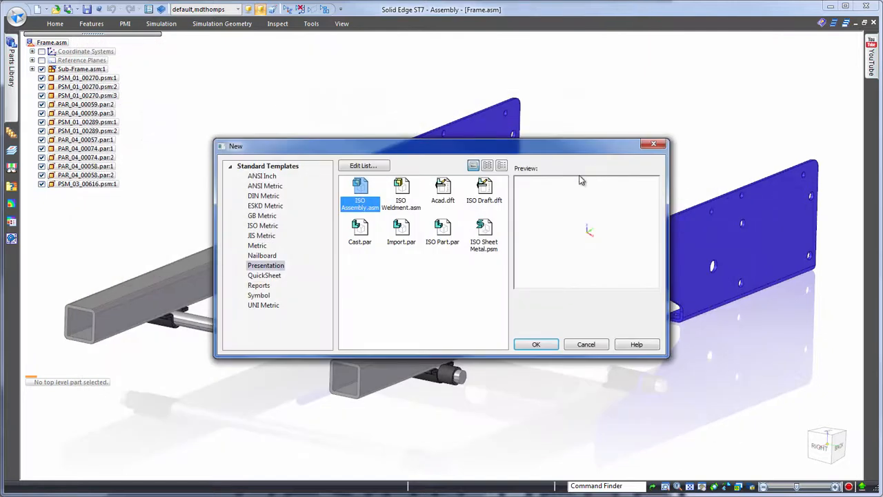
pyautogui.click(444, 233)
pyautogui.click(532, 344)
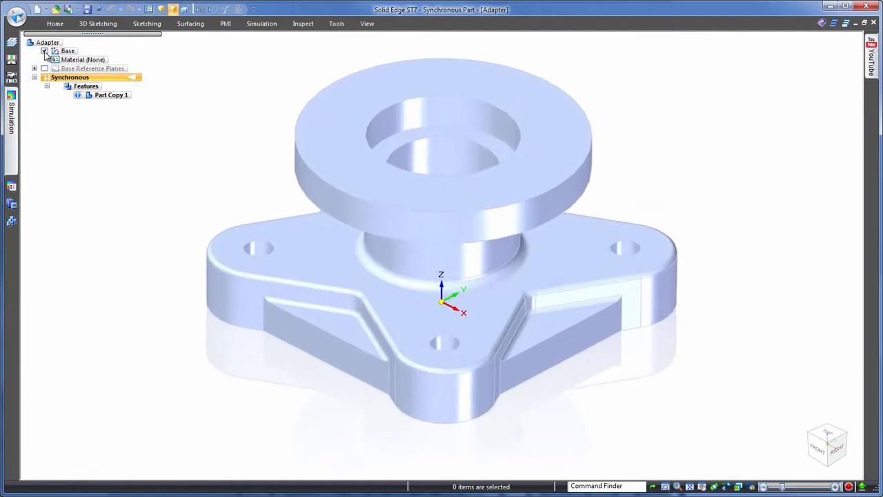
# Color the entire imported adapter body orange with the Part Painter.
pyautogui.click(367, 24)
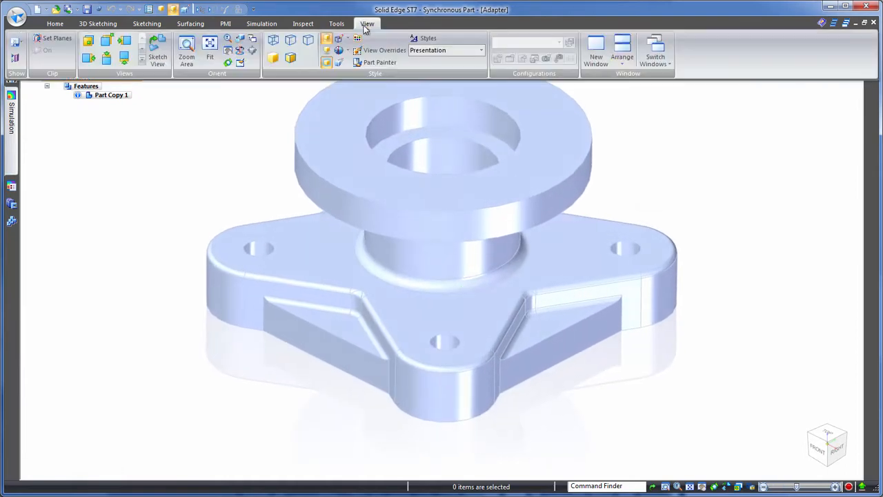
pyautogui.click(370, 64)
pyautogui.click(369, 89)
pyautogui.click(495, 43)
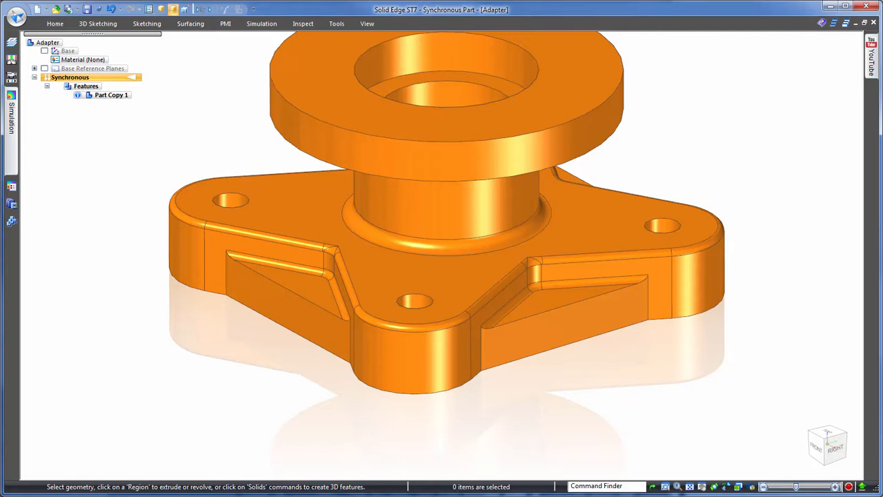
# Lower the triangular web faces between the base's lobes by about 5 mm.
pyautogui.click(562, 304)
pyautogui.click(561, 302)
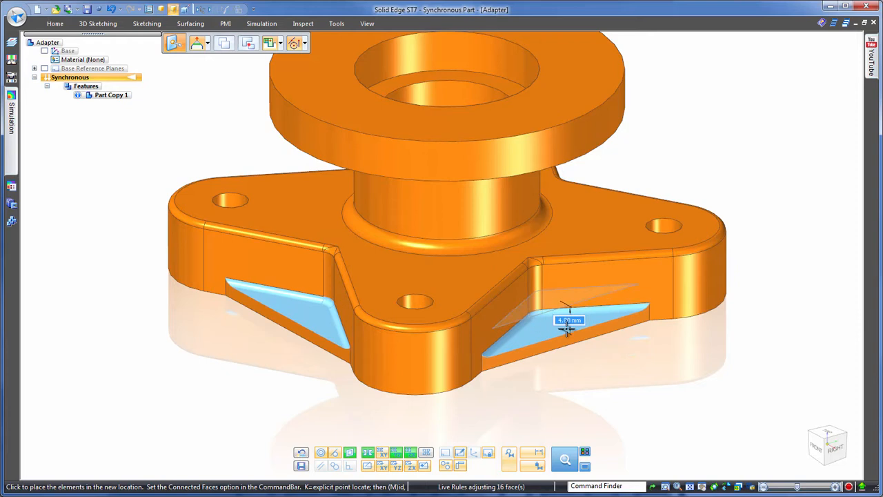
pyautogui.click(565, 328)
pyautogui.click(747, 205)
# Set the diameter of the mounting holes in the base to 5 mm.
pyautogui.moveTo(747, 205); pyautogui.dragTo(781, 163, button='middle')
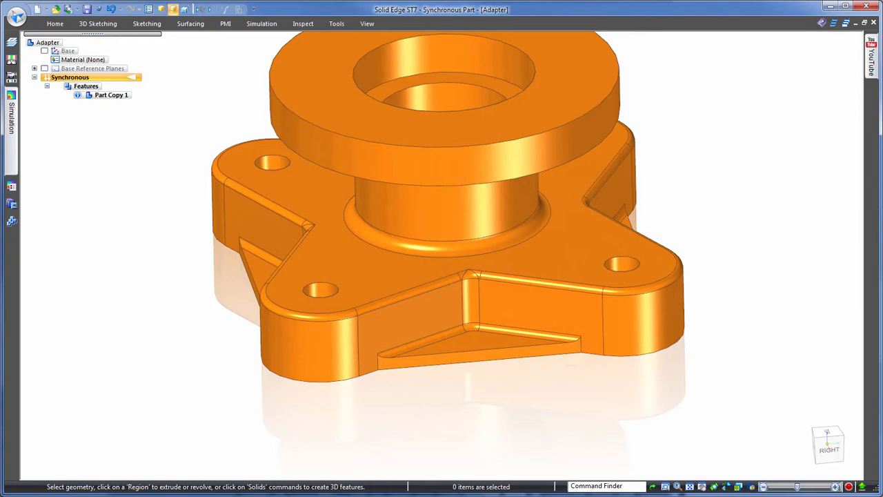
pyautogui.moveTo(781, 162); pyautogui.dragTo(713, 256, button='middle')
pyautogui.click(640, 259)
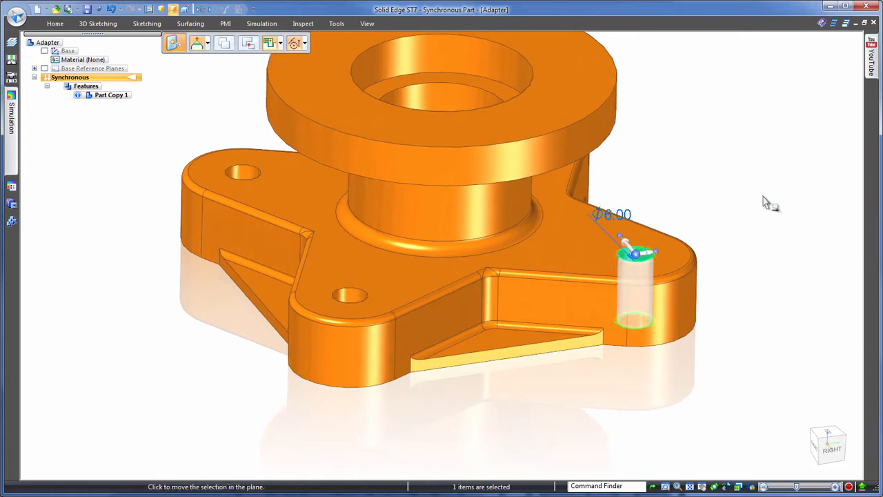
pyautogui.click(625, 216)
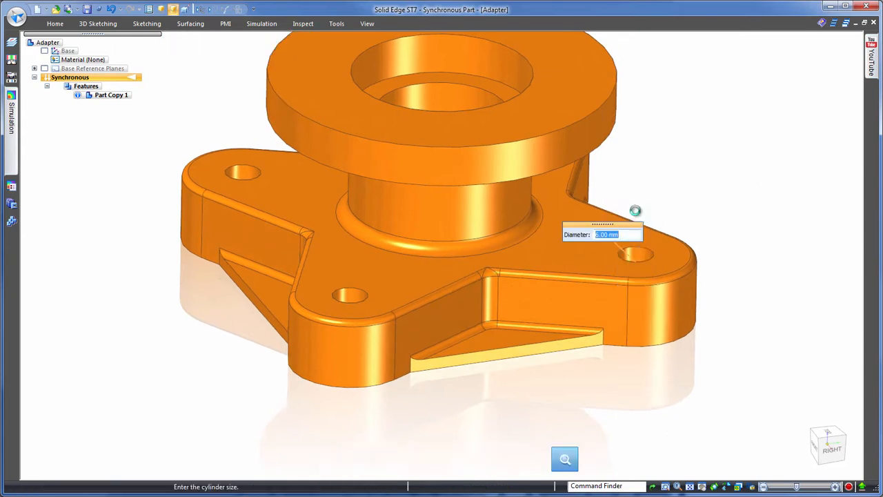
pyautogui.scroll(7, 628, 239)
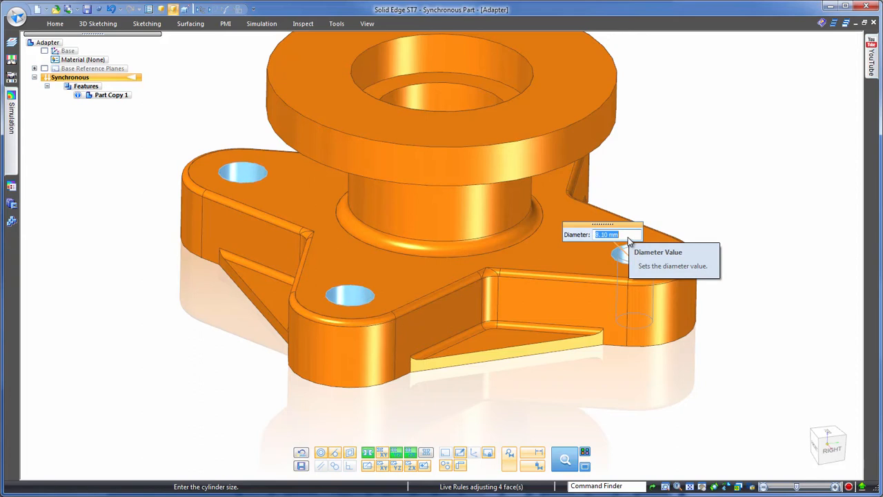
pyautogui.write('5')
pyautogui.press('Return')
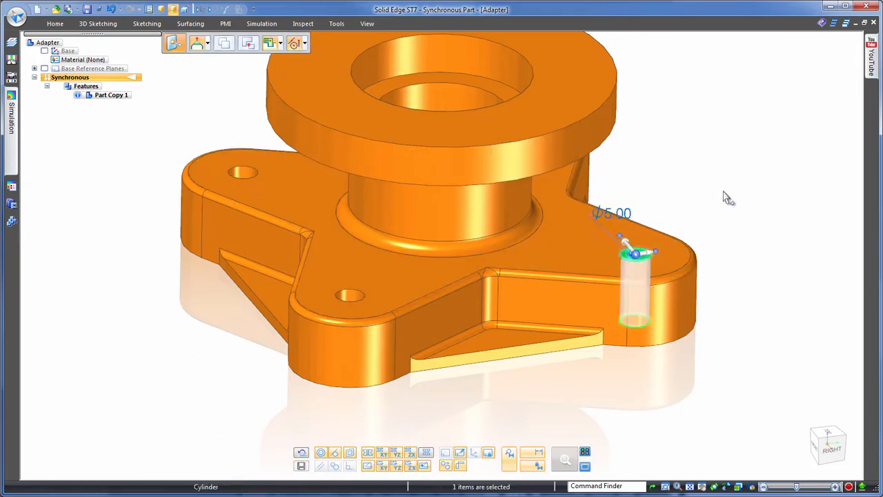
pyautogui.click(721, 192)
# Place a dimension on the thickness of the adapter's upper round flange.
pyautogui.moveTo(756, 182); pyautogui.dragTo(767, 166, button='middle')
pyautogui.keyDown('shift'); pyautogui.moveTo(720, 125); pyautogui.dragTo(710, 168, button='middle'); pyautogui.keyUp('shift')
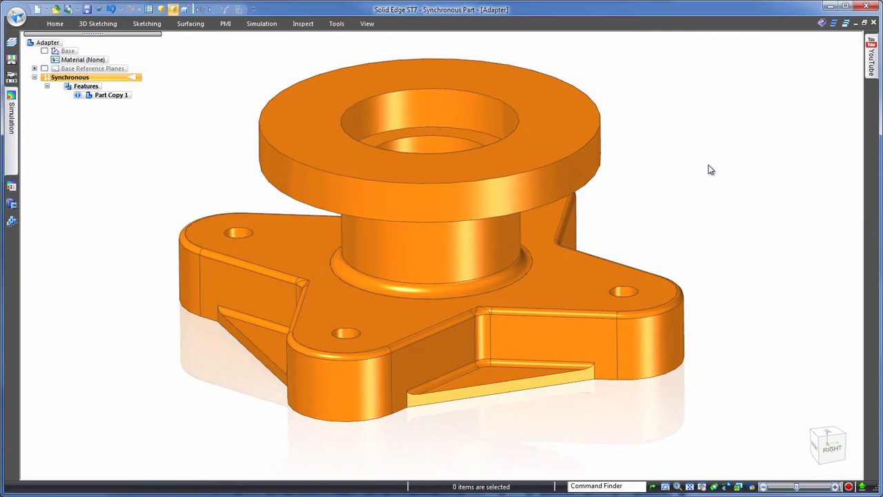
pyautogui.rightClick(711, 169)
pyautogui.click(681, 165)
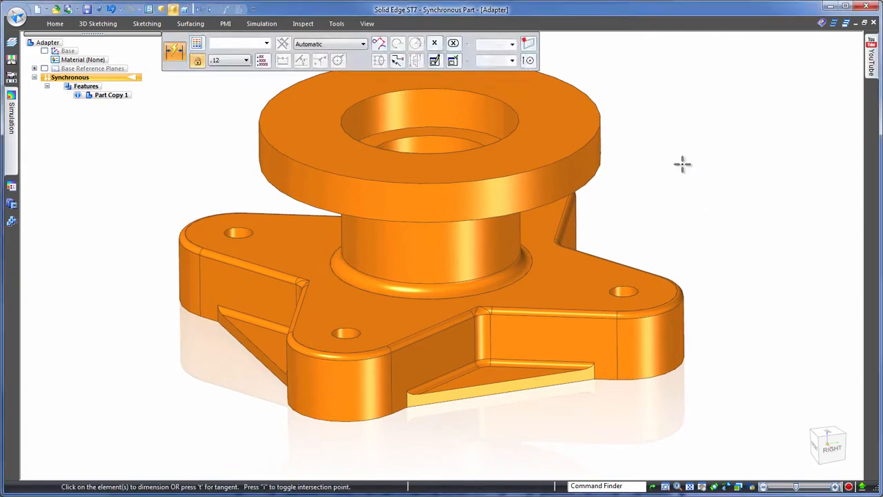
pyautogui.click(600, 171)
pyautogui.click(625, 166)
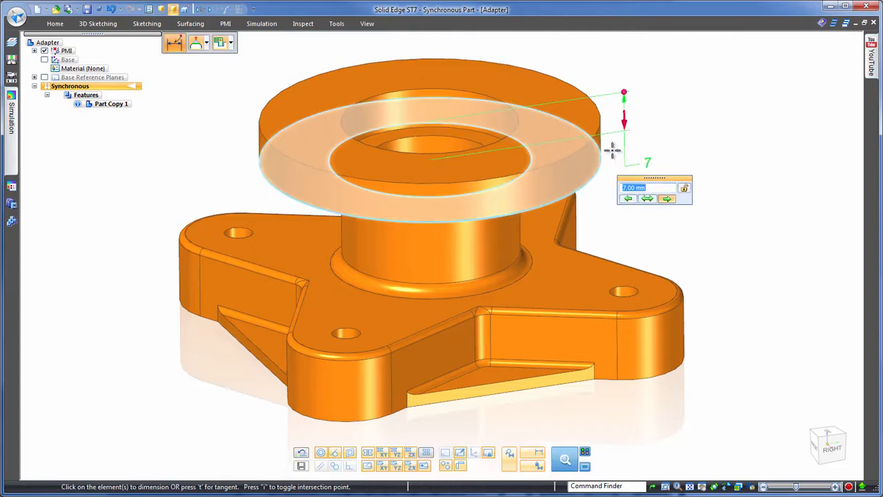
# Set the upper flange's thickness dimension to 6 mm and finish dimensioning.
pyautogui.write('7.7')
pyautogui.press('Return')
pyautogui.scroll(1, 664, 188)
pyautogui.scroll(-2, 663, 188)
pyautogui.write('6')
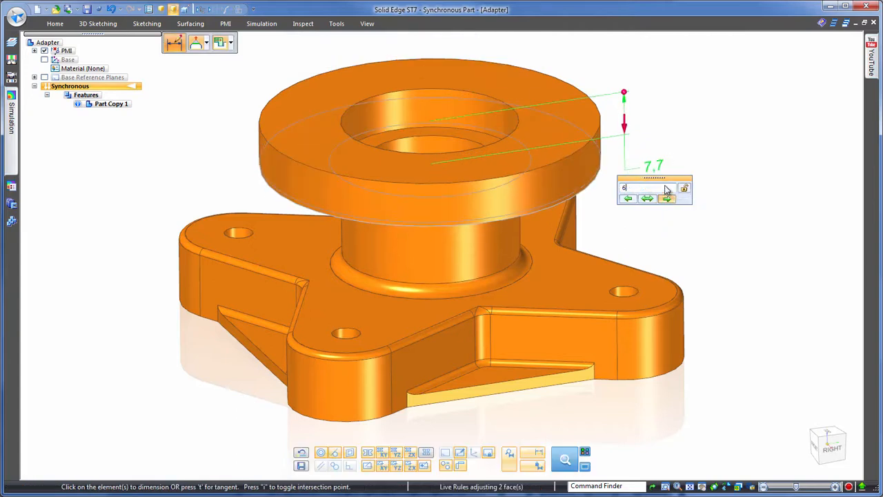
pyautogui.press('Return')
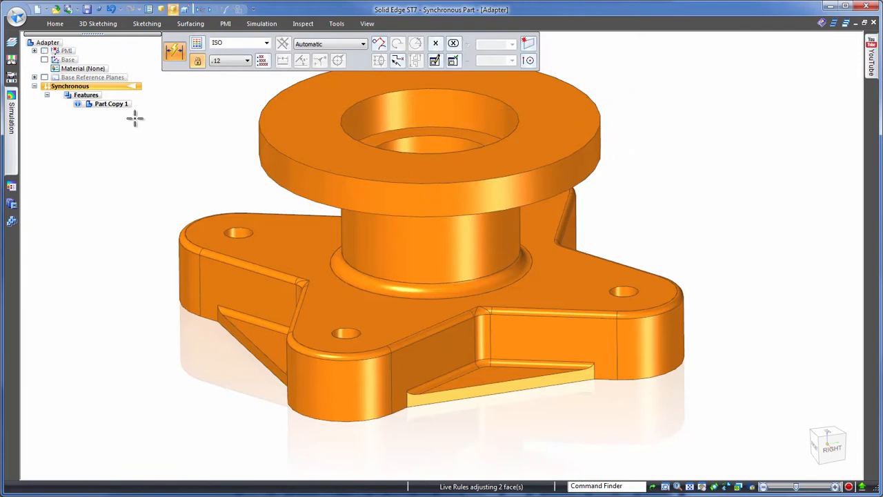
pyautogui.press('Escape')
# Reorder the rounds at the inner corner of the base's upper edge on the part's right side.
pyautogui.scroll(-2, 706, 144)
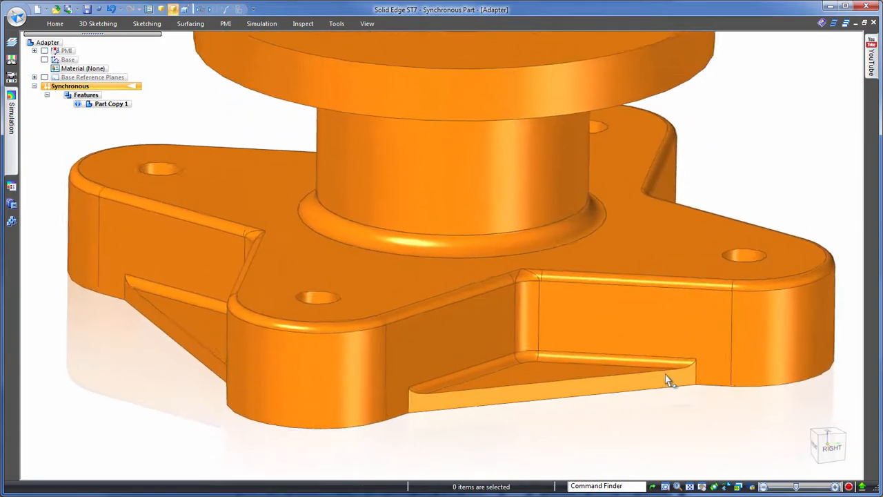
pyautogui.click(542, 270)
pyautogui.rightClick(542, 272)
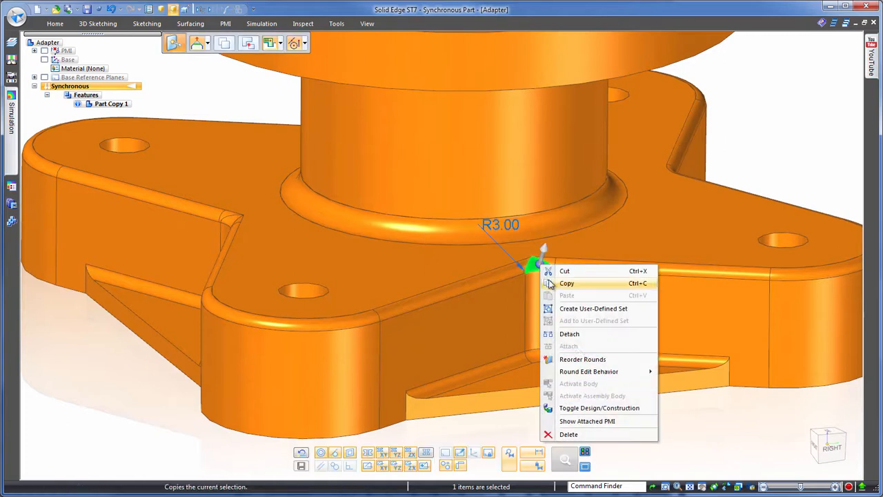
pyautogui.click(580, 361)
pyautogui.click(652, 437)
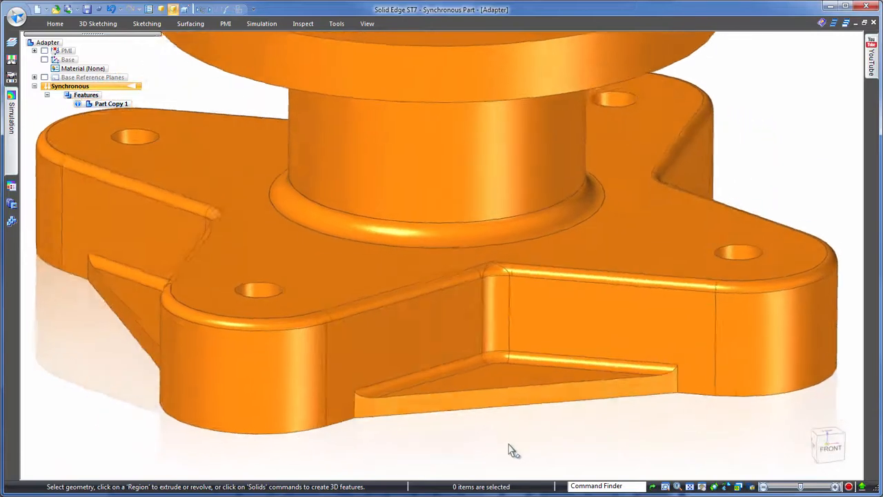
# Reorder the rounds at the matching inner corner of the base's upper edge on the part's front side.
pyautogui.click(512, 269)
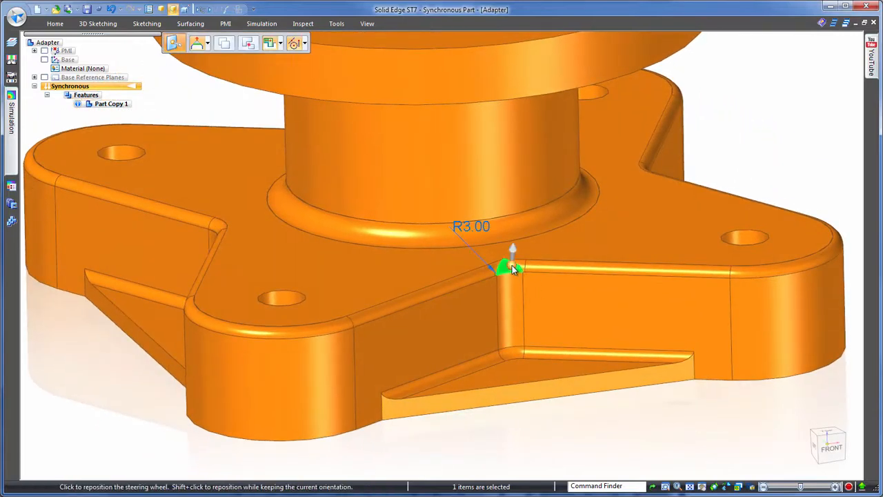
pyautogui.rightClick(512, 269)
pyautogui.click(546, 365)
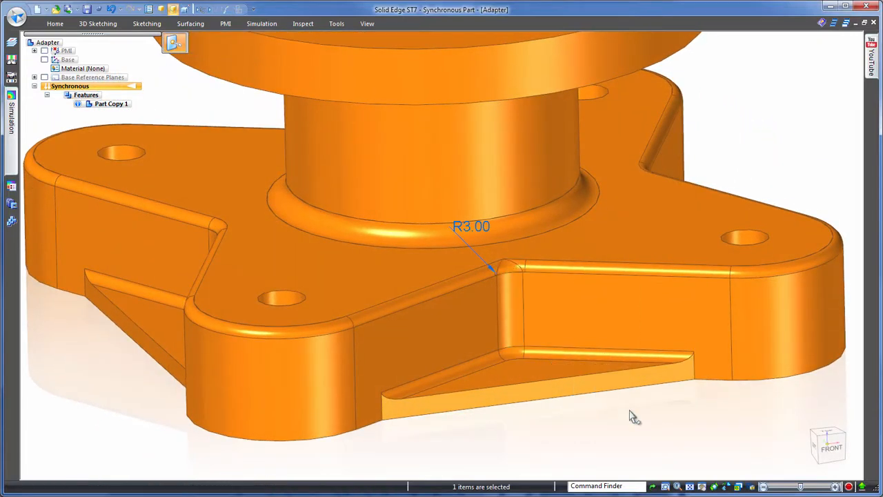
pyautogui.click(653, 439)
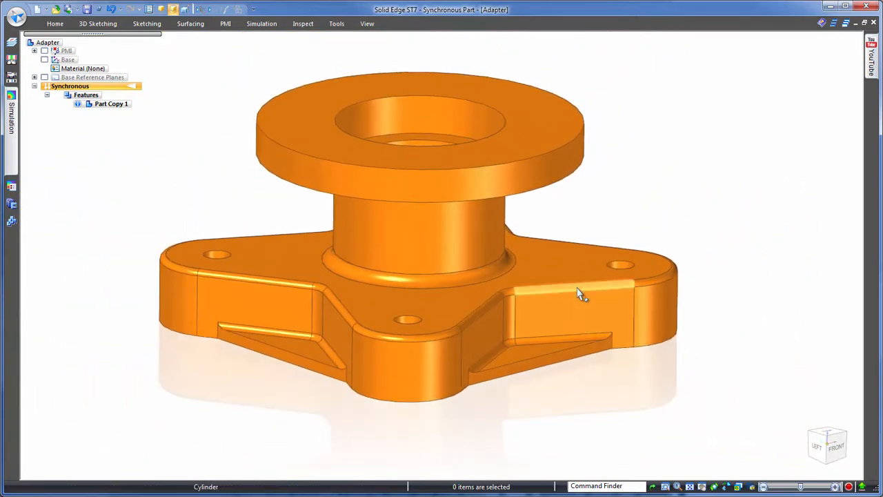
# Set the radius of the small rounds along the base's upper edges and webs to 1.5 mm.
pyautogui.click(579, 293)
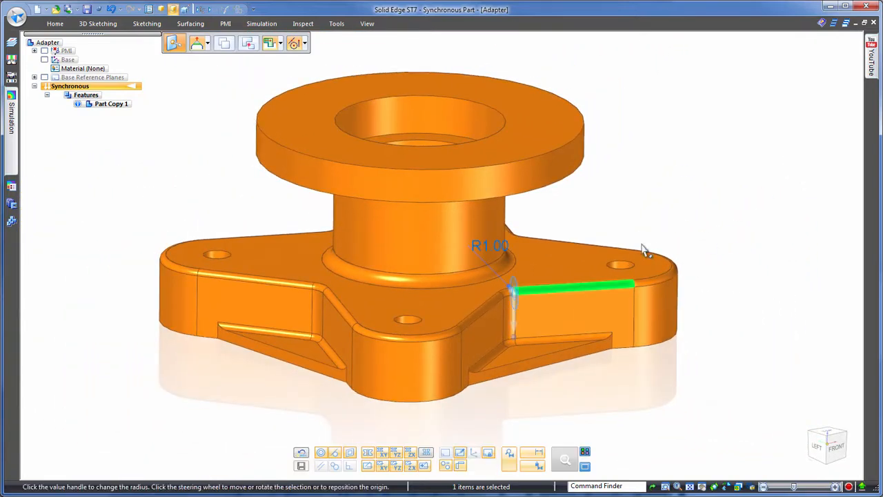
pyautogui.click(501, 245)
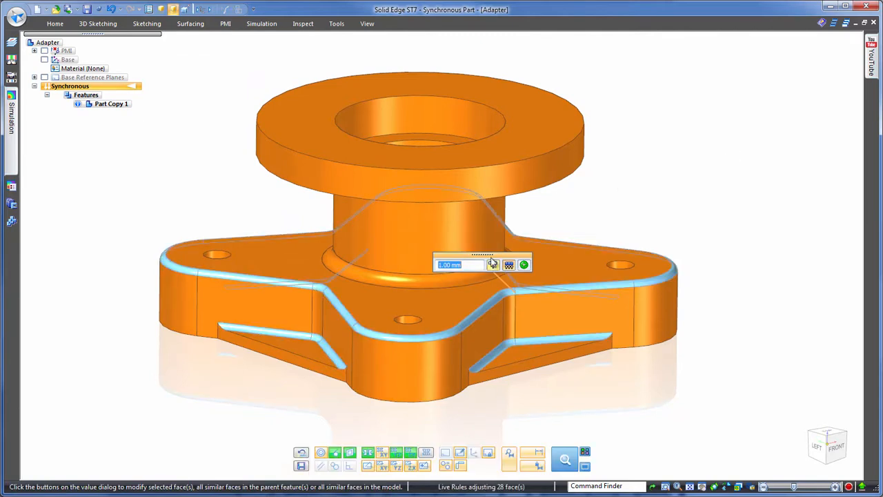
pyautogui.scroll(3, 478, 269)
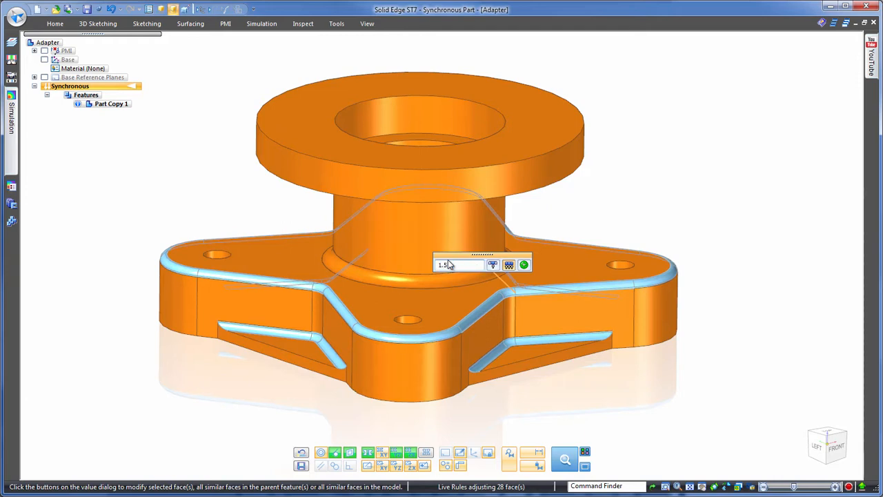
pyautogui.write('1.5')
pyautogui.press('Return')
pyautogui.click(570, 286)
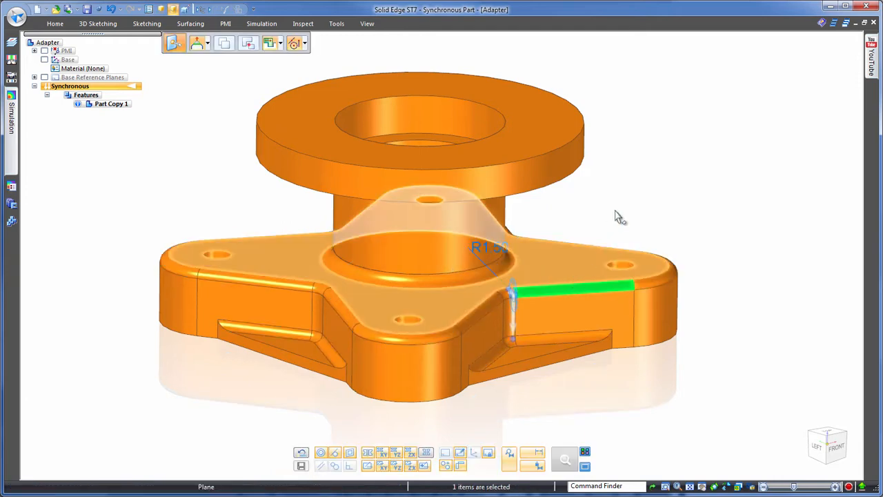
pyautogui.click(645, 184)
# Run hole recognition on the adapter and exclude the 22 mm counterbore hole from it.
pyautogui.scroll(-3, 671, 151)
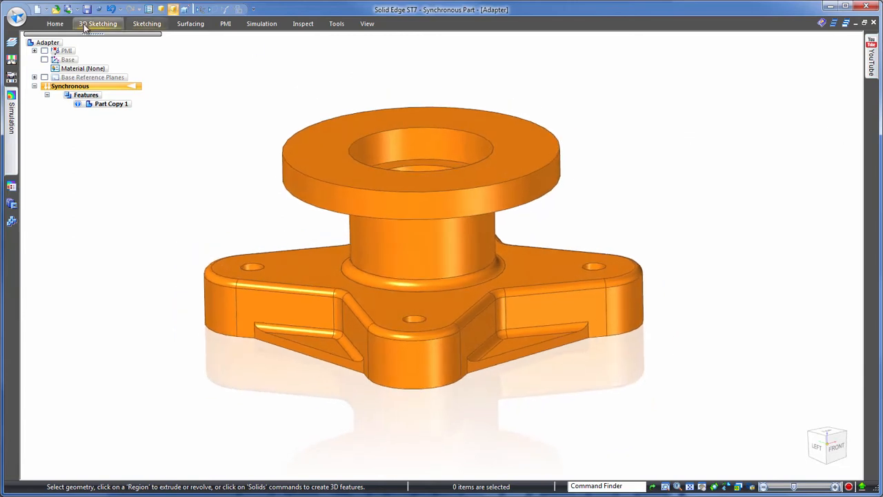
pyautogui.click(56, 24)
pyautogui.click(468, 64)
pyautogui.click(491, 113)
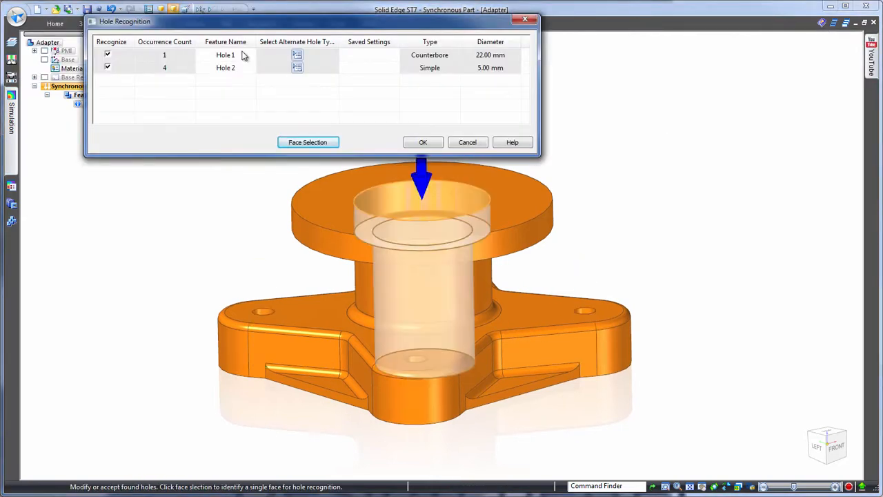
pyautogui.click(107, 55)
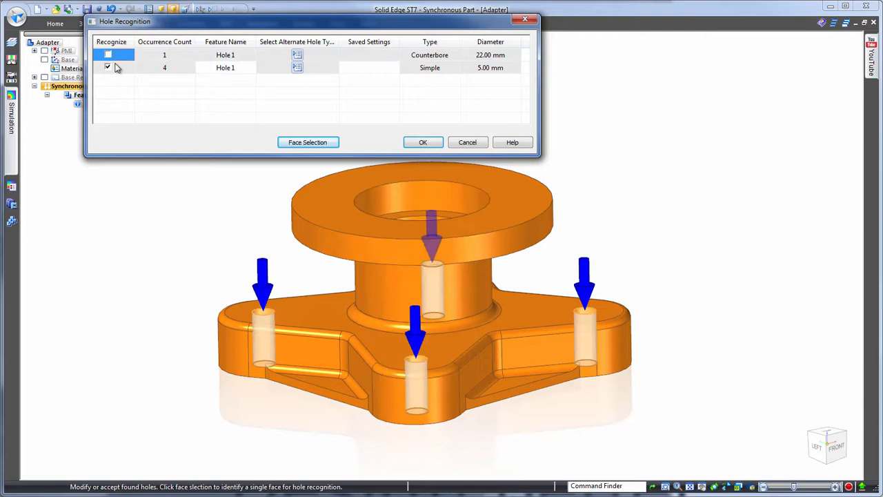
# Convert the four recognized 5 mm holes to ISO Metric M4 socket head counterbores with loose H14 fit and accept the hole recognition.
pyautogui.click(296, 68)
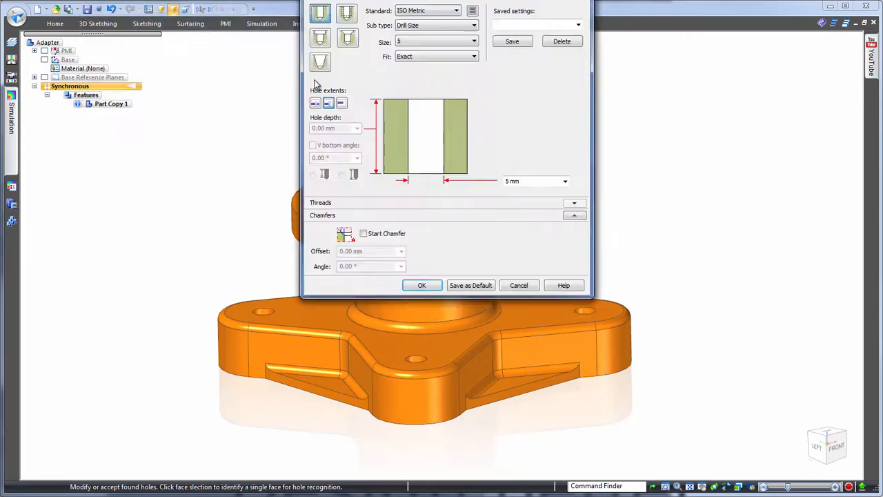
pyautogui.click(319, 37)
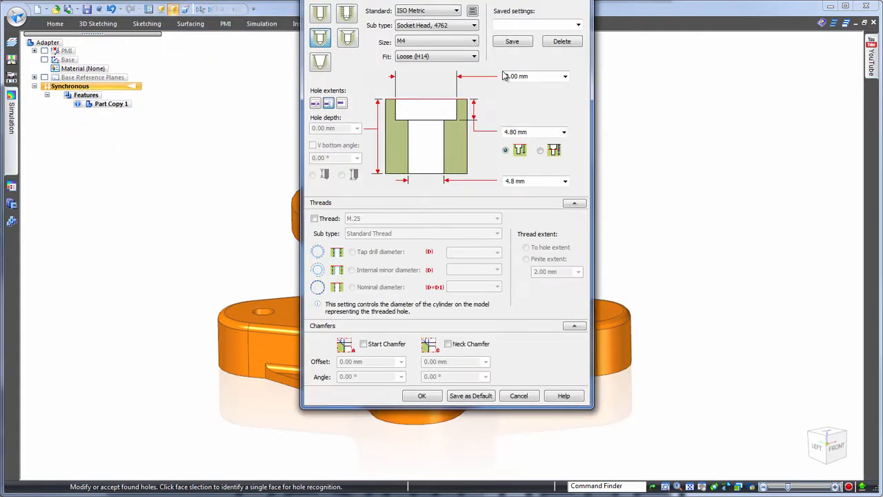
pyautogui.click(422, 396)
pyautogui.click(423, 143)
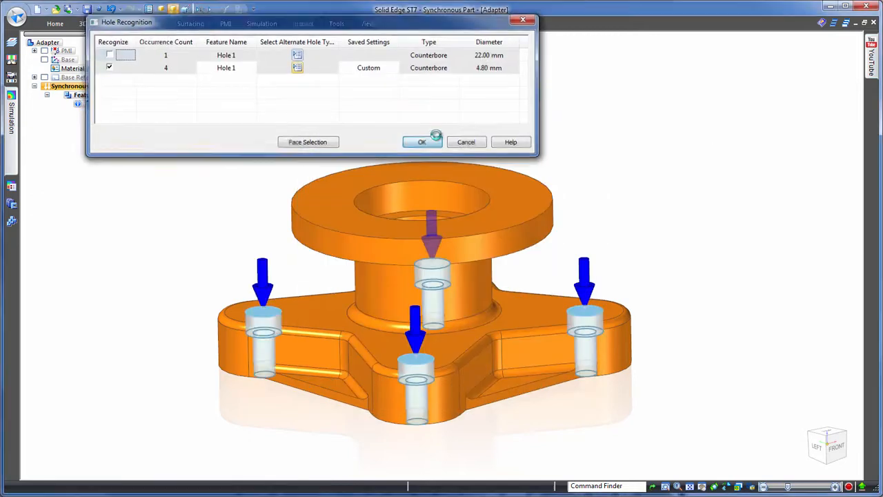
# Fence-select the faces along the base's lower edge, exclude the bottom face, and delete the webs.
pyautogui.moveTo(712, 118)
pyautogui.mouseDown(button='middle')
pyautogui.moveTo(720, 117)
pyautogui.moveTo(700, 123)
pyautogui.moveTo(727, 124)
pyautogui.mouseUp(button='middle')
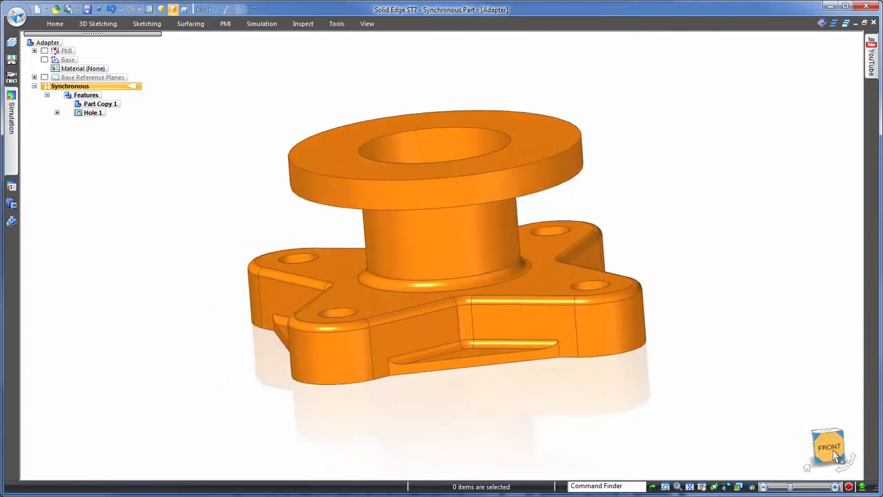
pyautogui.click(830, 449)
pyautogui.scroll(-4, 461, 419)
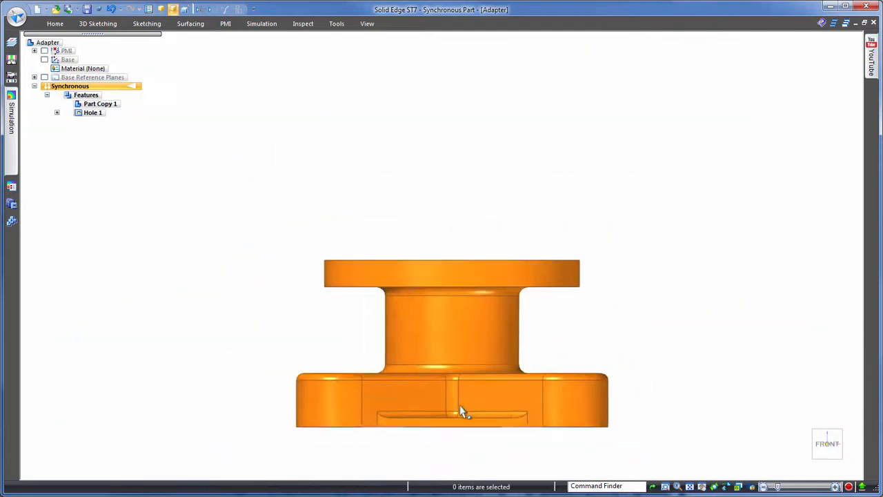
pyautogui.moveTo(320, 408); pyautogui.dragTo(644, 429)
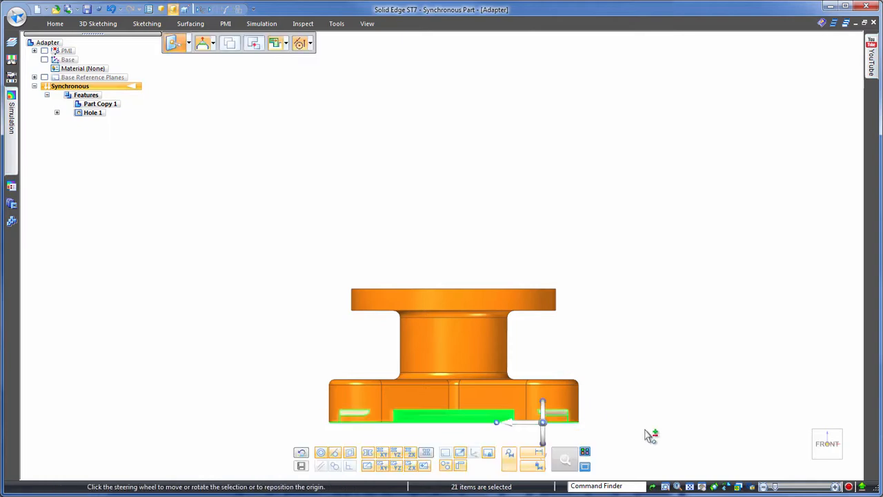
pyautogui.moveTo(667, 339); pyautogui.dragTo(389, 387, button='middle')
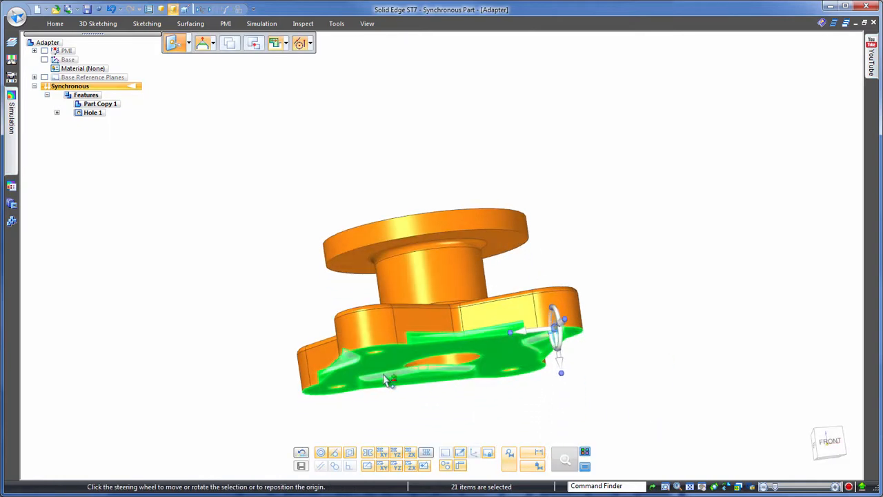
pyautogui.click(385, 367)
pyautogui.moveTo(805, 309); pyautogui.dragTo(684, 252, button='middle')
pyautogui.rightClick(684, 253)
pyautogui.click(729, 424)
pyautogui.moveTo(684, 244); pyautogui.dragTo(705, 234, button='middle')
pyautogui.scroll(2, 404, 251)
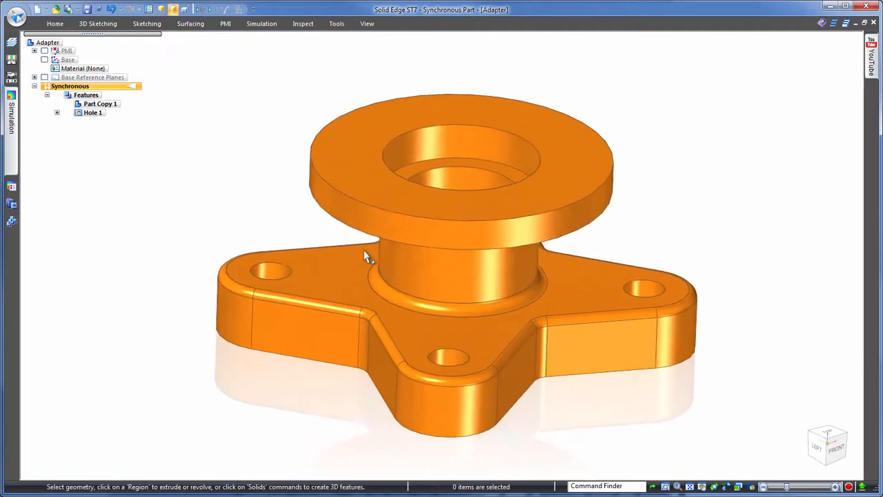
# Try to move one counterbored mounting hole outward on the base together with its connected faces.
pyautogui.click(278, 270)
pyautogui.click(273, 271)
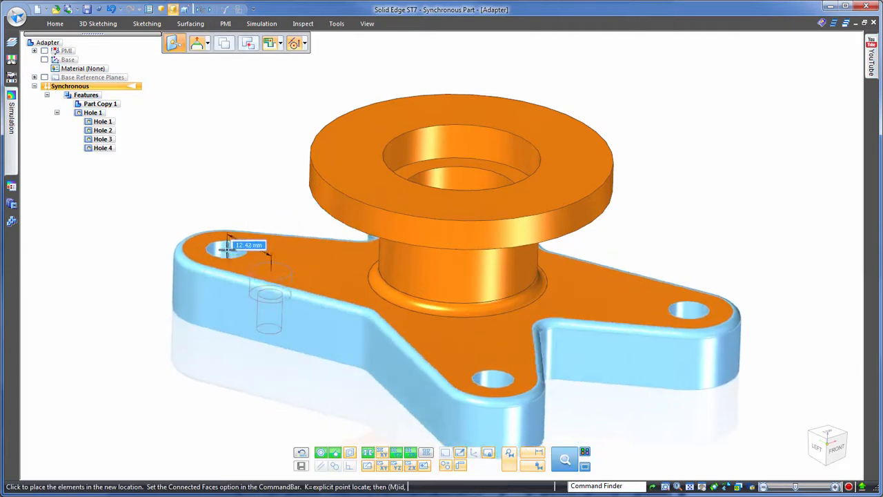
pyautogui.press('Escape')
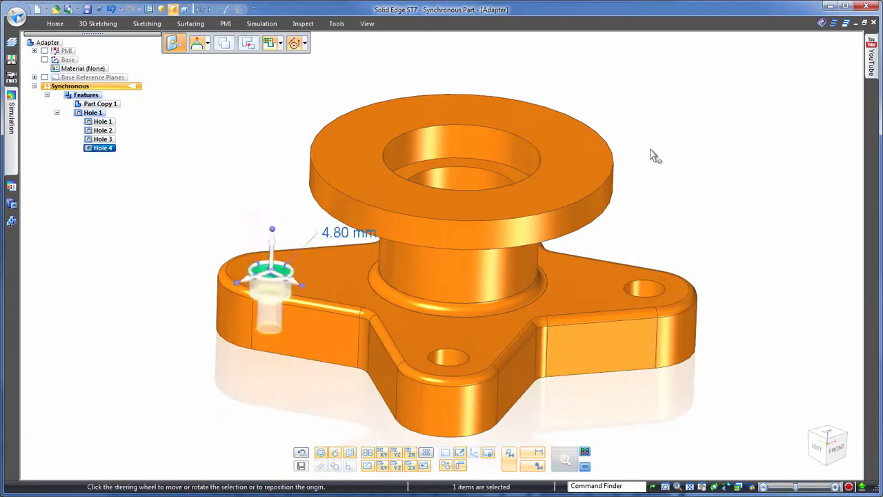
pyautogui.press('Escape')
pyautogui.scroll(-2, 712, 122)
pyautogui.scroll(1, 712, 124)
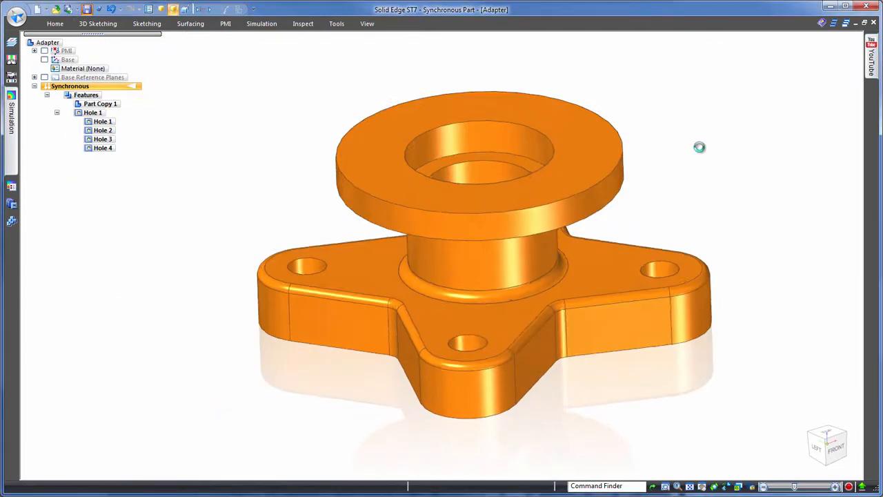
# Place Adapter.par from the Components folder of the parts library onto the cross shaft in Frame.asm.
pyautogui.click(11, 68)
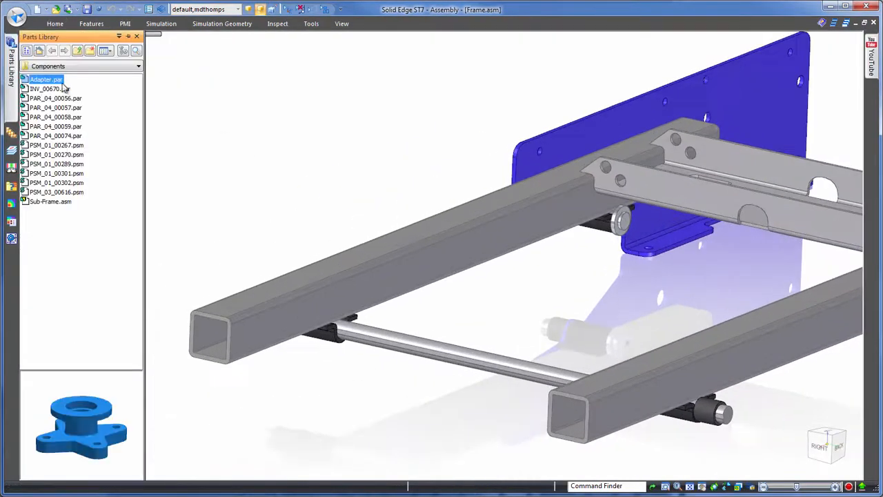
pyautogui.moveTo(61, 81); pyautogui.dragTo(560, 290)
pyautogui.click(558, 286)
pyautogui.click(515, 365)
pyautogui.press('f')
pyautogui.press('Escape')
pyautogui.click(700, 437)
pyautogui.click(438, 398)
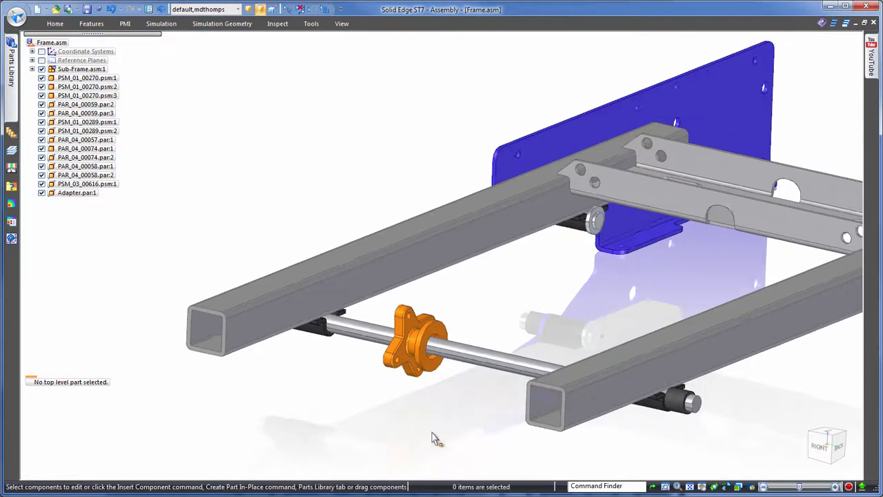
# Open the Parasolid document PSM_03_00615.x_t from the Components folder with the ISO Sheet Metal.psm template.
pyautogui.click(16, 19)
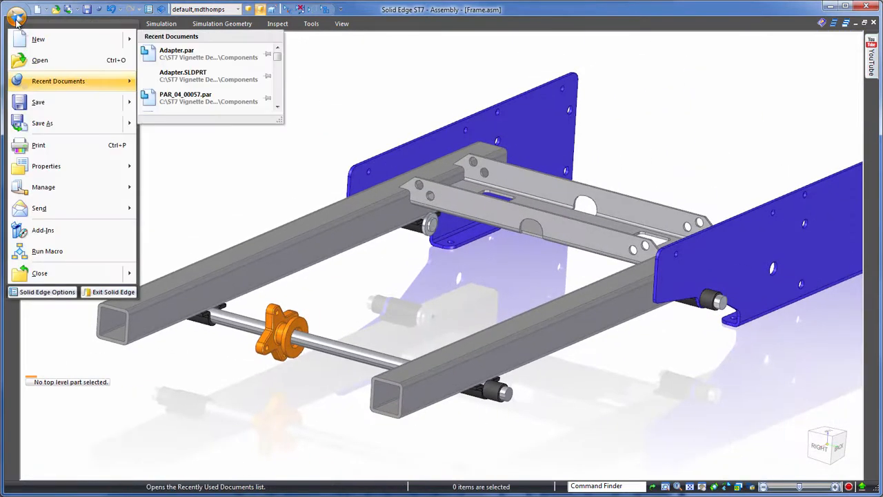
pyautogui.click(39, 60)
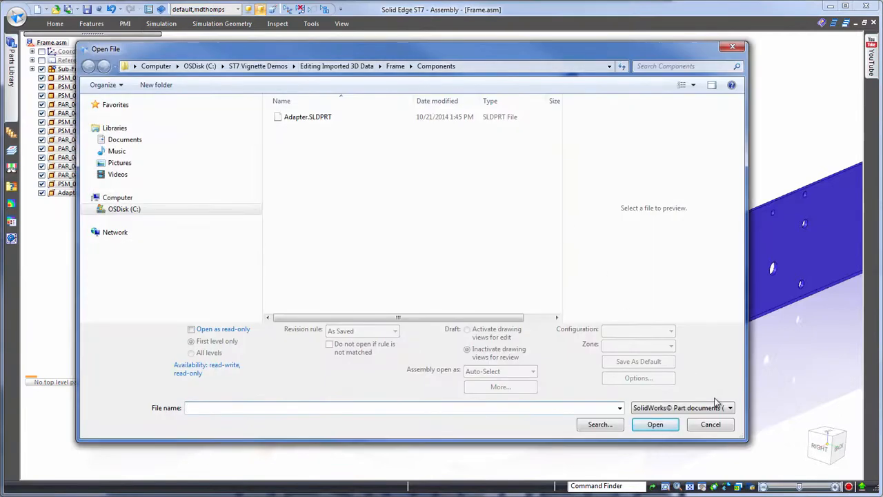
pyautogui.click(730, 408)
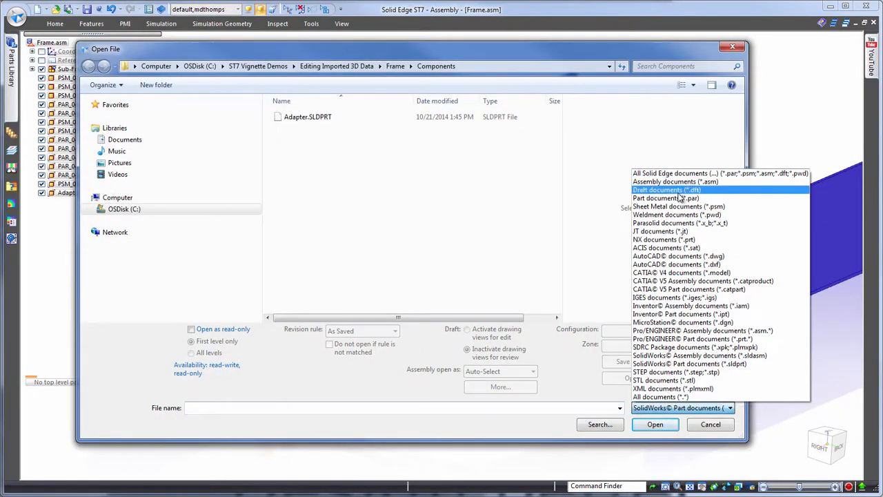
pyautogui.click(681, 224)
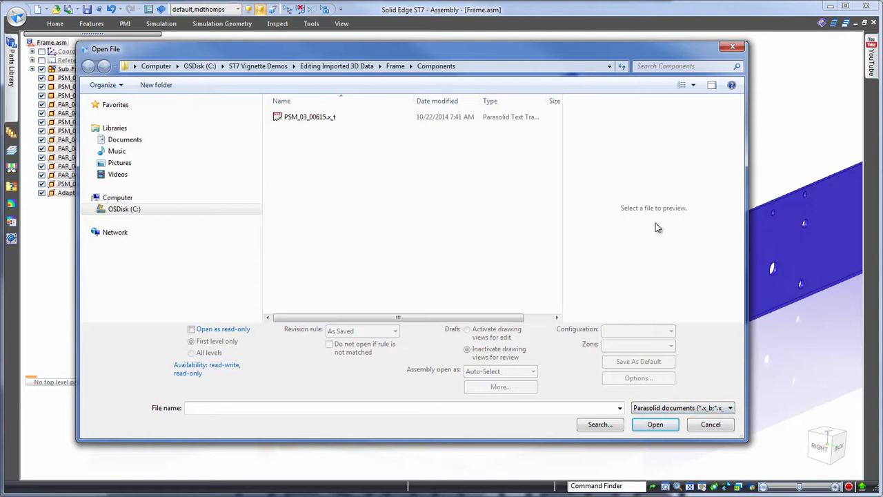
pyautogui.click(302, 122)
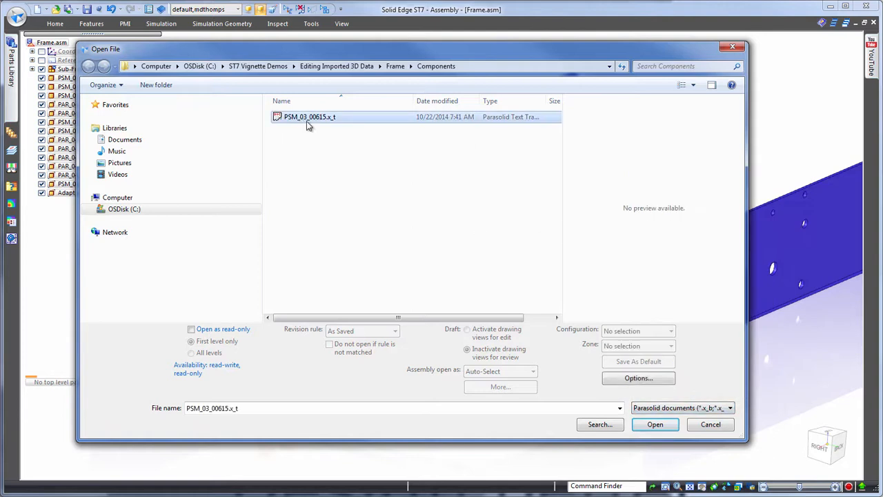
pyautogui.click(654, 424)
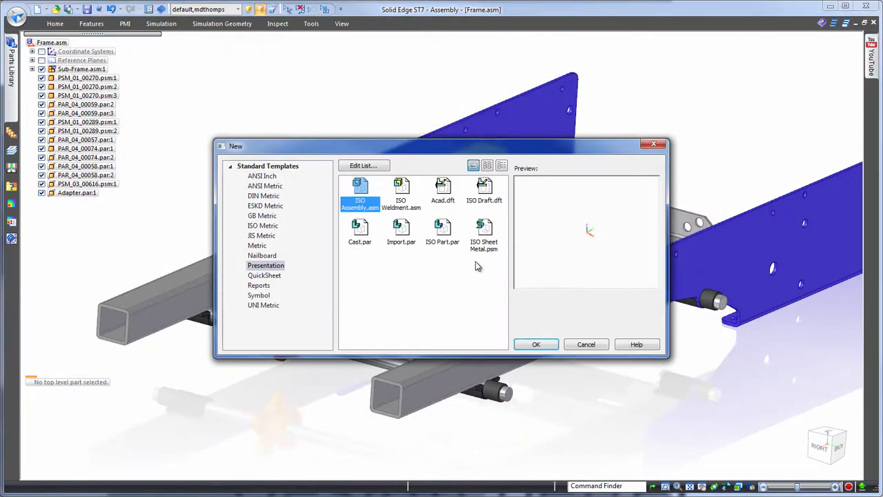
pyautogui.click(549, 347)
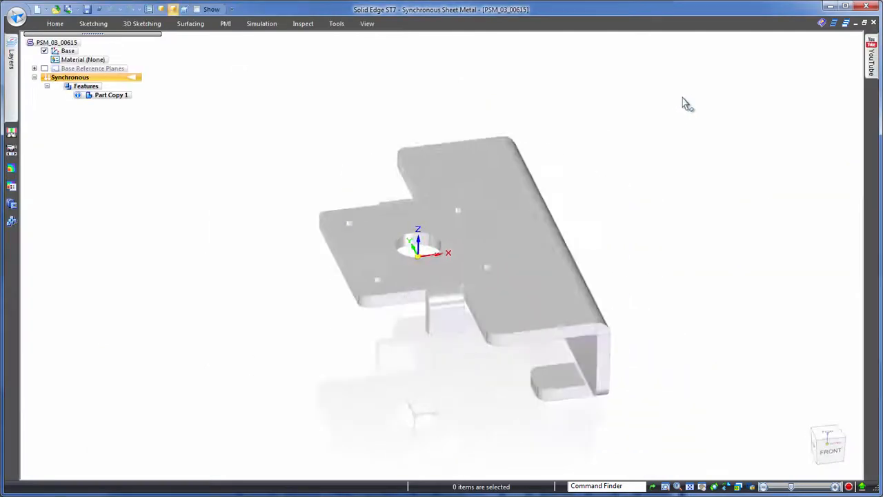
# Assign the material Aluminum, 1060 to the bracket and paint its whole body with the Aluminum style.
pyautogui.rightClick(83, 61)
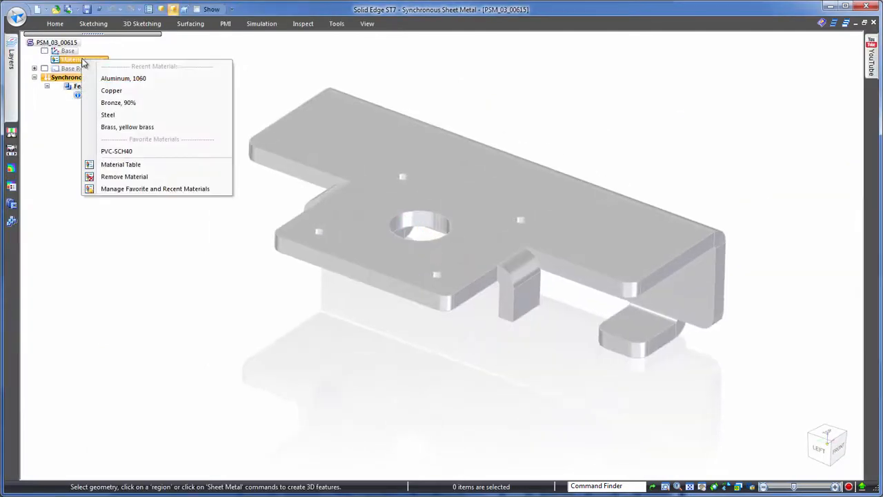
pyautogui.click(117, 80)
pyautogui.click(365, 23)
pyautogui.click(311, 69)
pyautogui.click(313, 43)
pyautogui.click(274, 58)
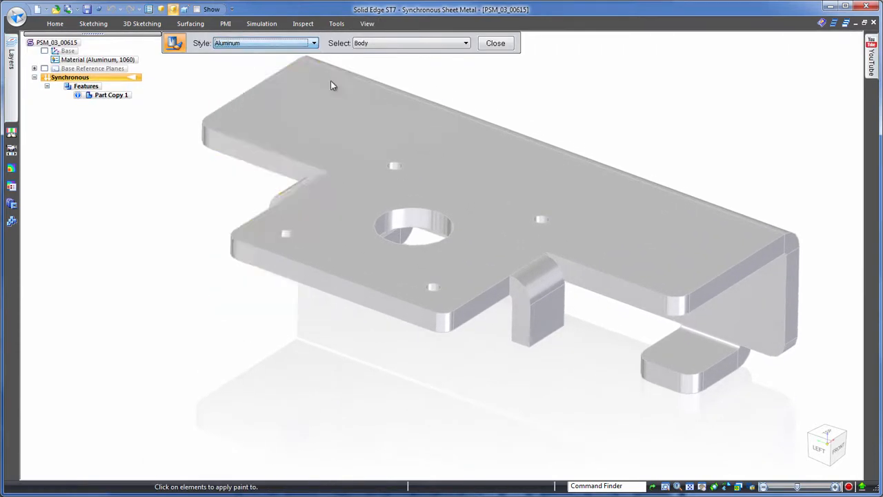
pyautogui.click(497, 45)
pyautogui.press('Home')
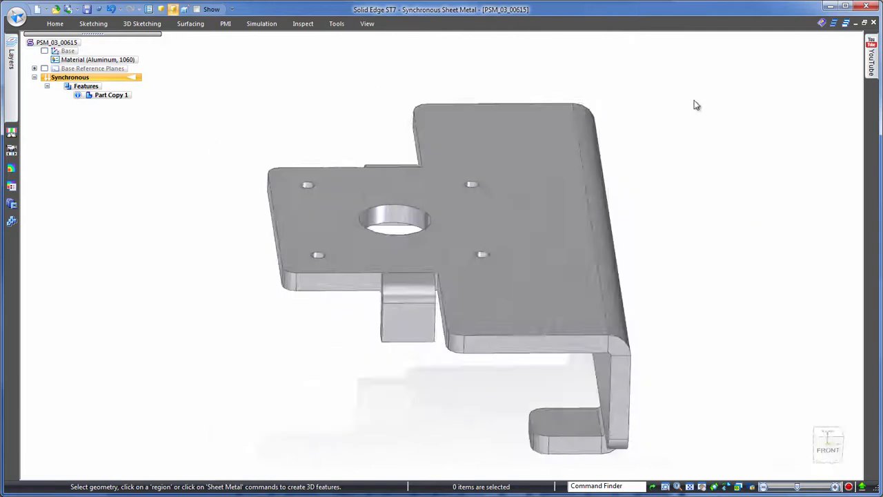
# Save the sheet metal bracket and open its AutoCAD (.dwg) drawing from the Components folder.
pyautogui.hotkey('ctrl', 's')
pyautogui.click(16, 20)
pyautogui.click(40, 62)
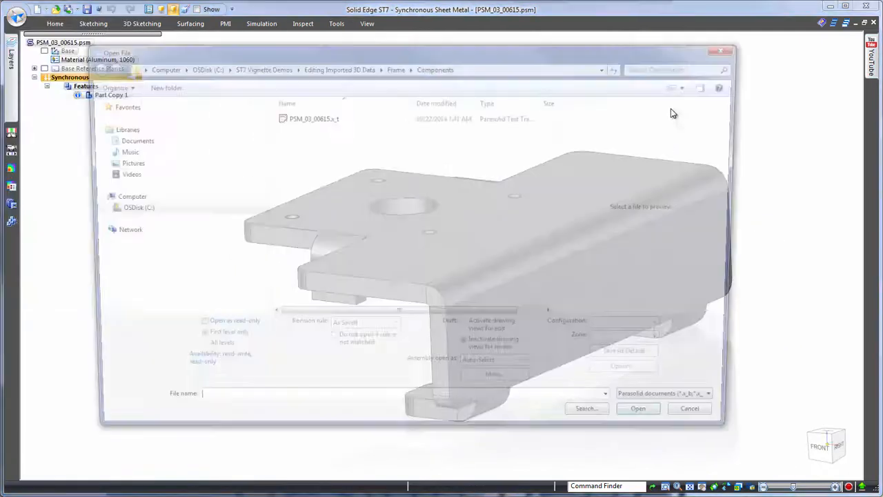
pyautogui.click(731, 409)
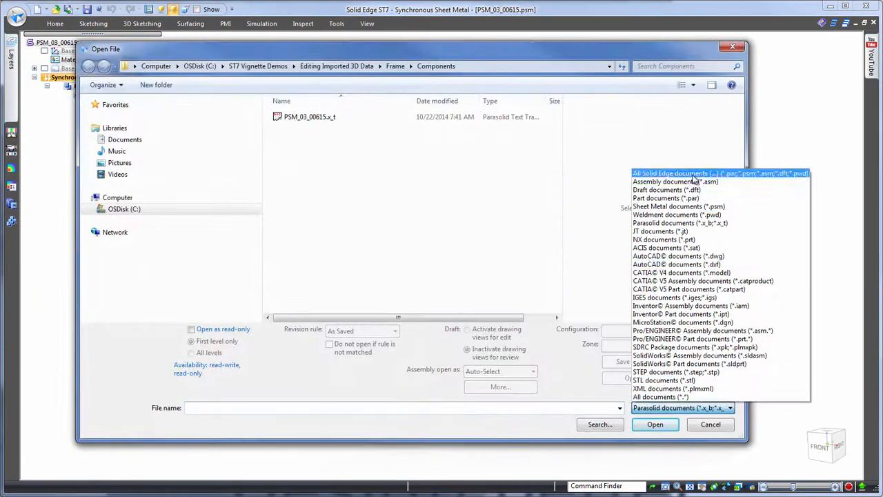
pyautogui.click(696, 257)
pyautogui.click(310, 119)
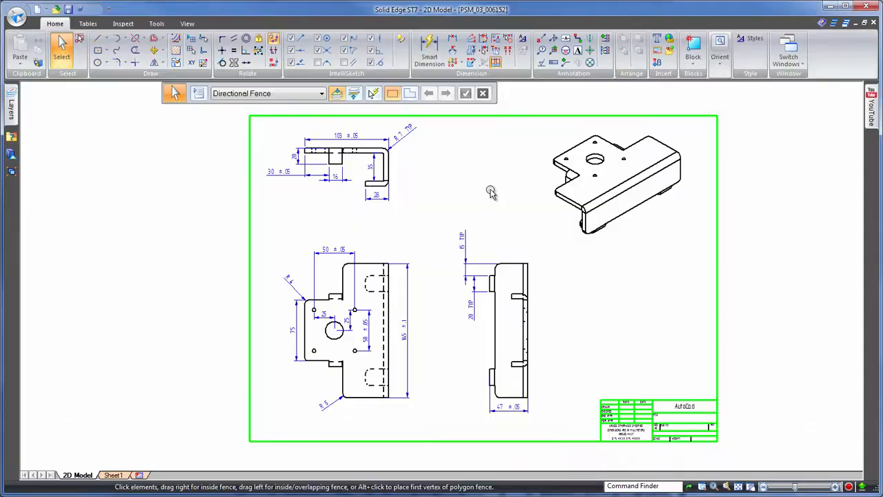
# Create 3D from the drawing with the upper profile as primary Front View at scale 1.00 and the plan view as a folded principal view.
pyautogui.rightClick(491, 192)
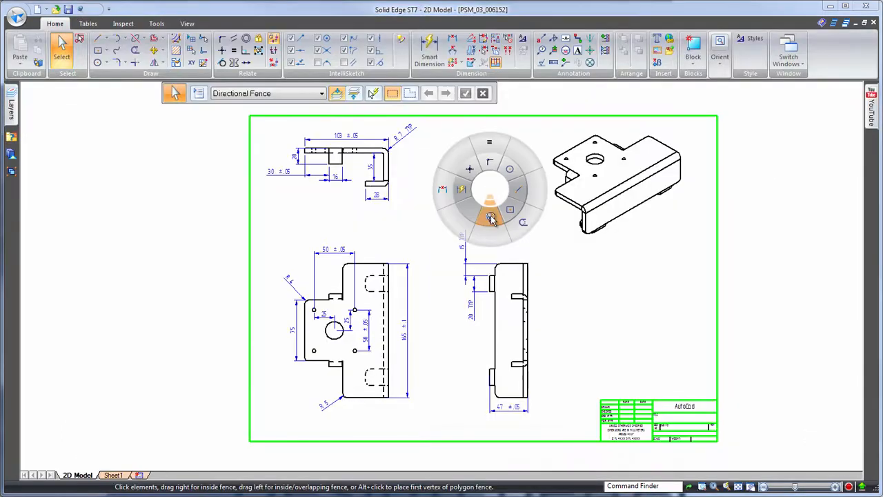
pyautogui.click(492, 217)
pyautogui.click(647, 266)
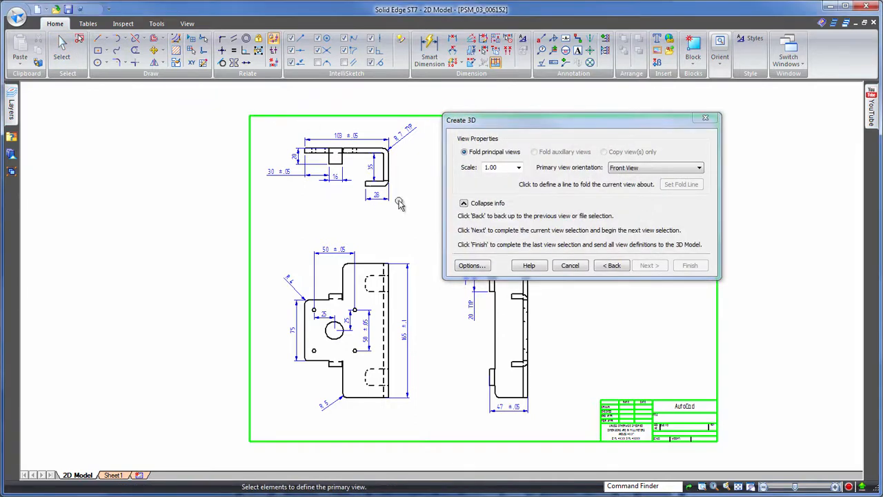
pyautogui.click(425, 224)
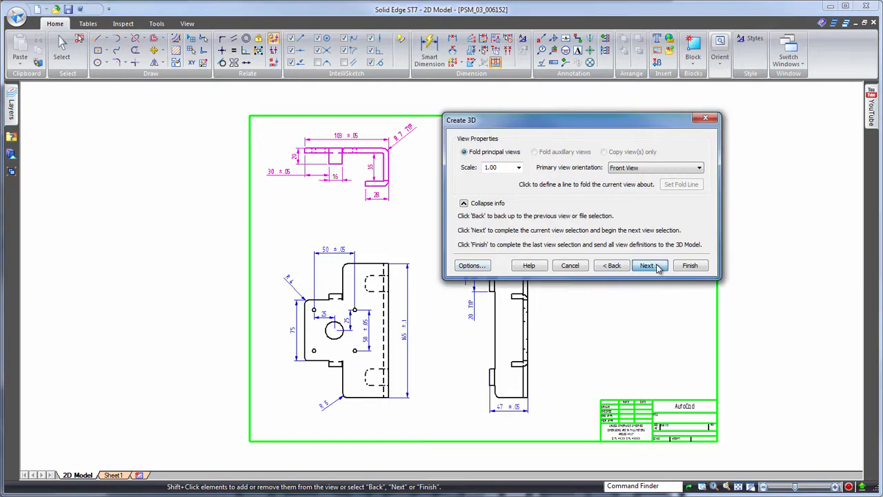
pyautogui.click(429, 419)
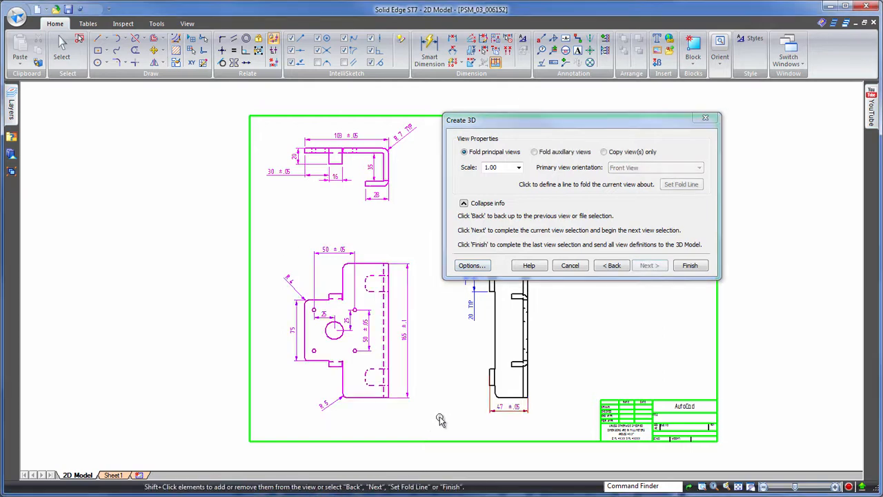
pyautogui.click(692, 268)
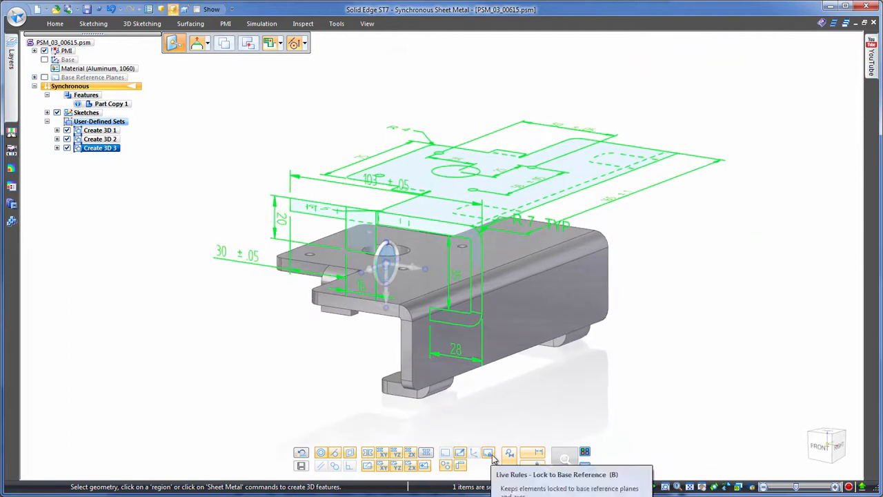
# Move the folded drawing views onto the bracket so the drawing's large circle is centred on the bracket's large hole.
pyautogui.moveTo(396, 259); pyautogui.dragTo(456, 185)
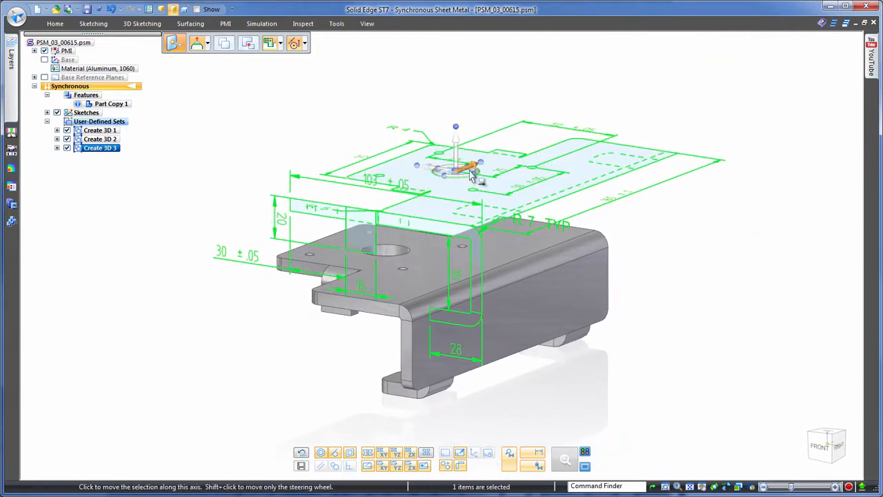
pyautogui.click(471, 177)
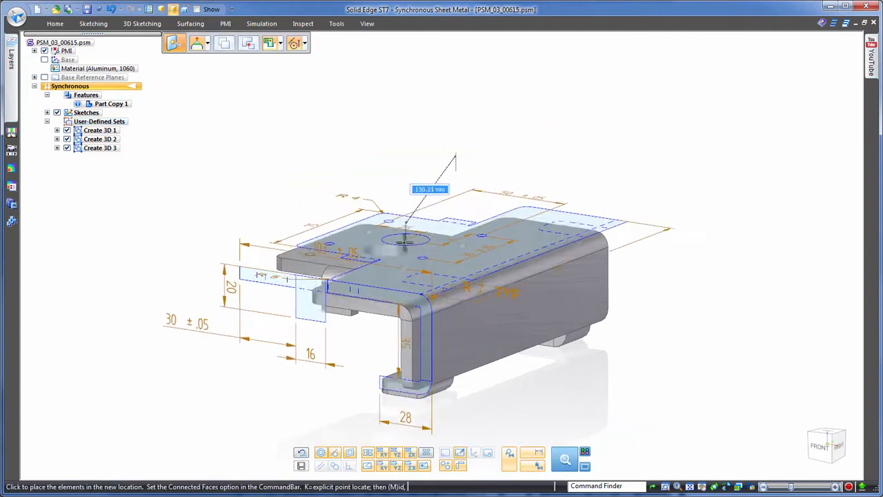
pyautogui.click(407, 252)
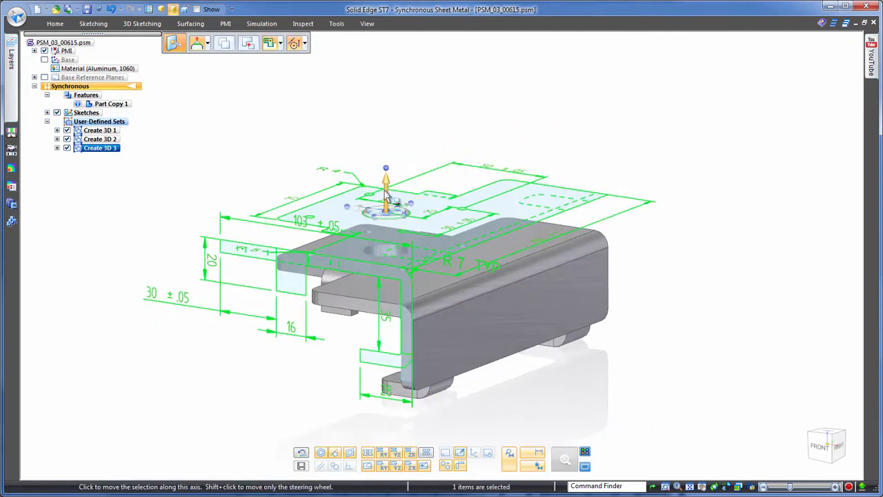
pyautogui.click(397, 198)
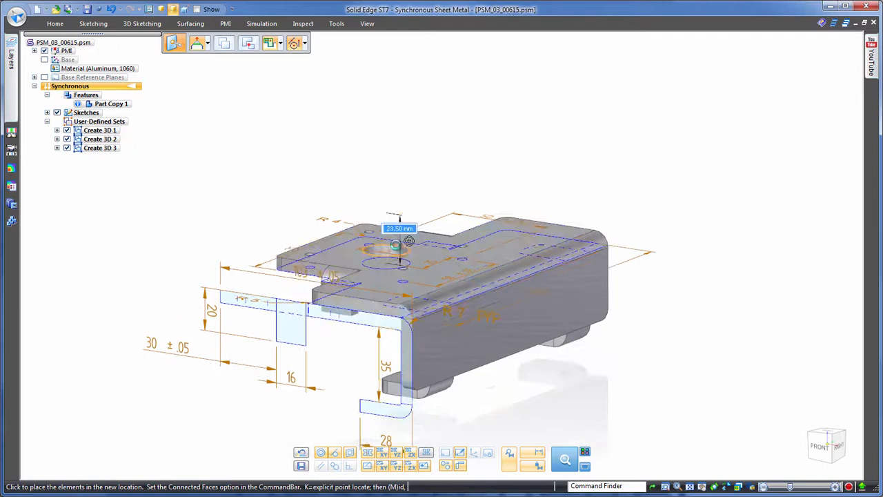
pyautogui.click(404, 242)
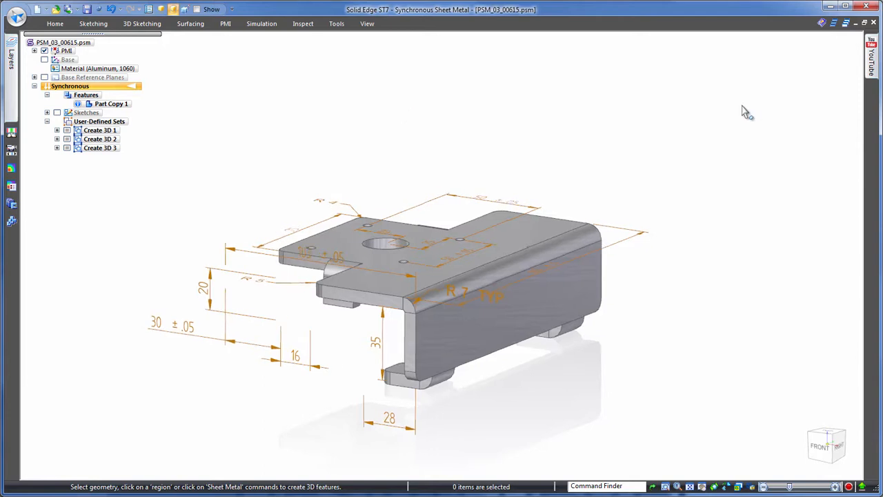
# Attach the PMI dimensions of the Create 3D 3 set to the bracket model.
pyautogui.click(104, 148)
pyautogui.rightClick(110, 150)
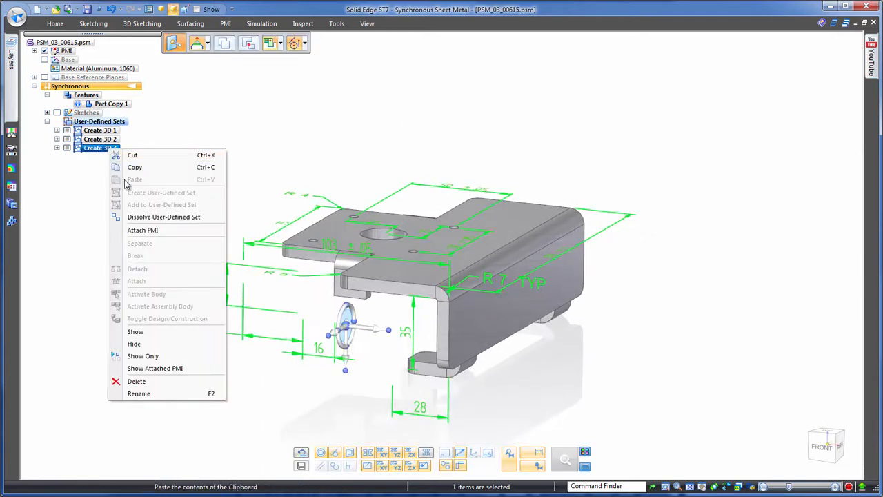
pyautogui.click(147, 231)
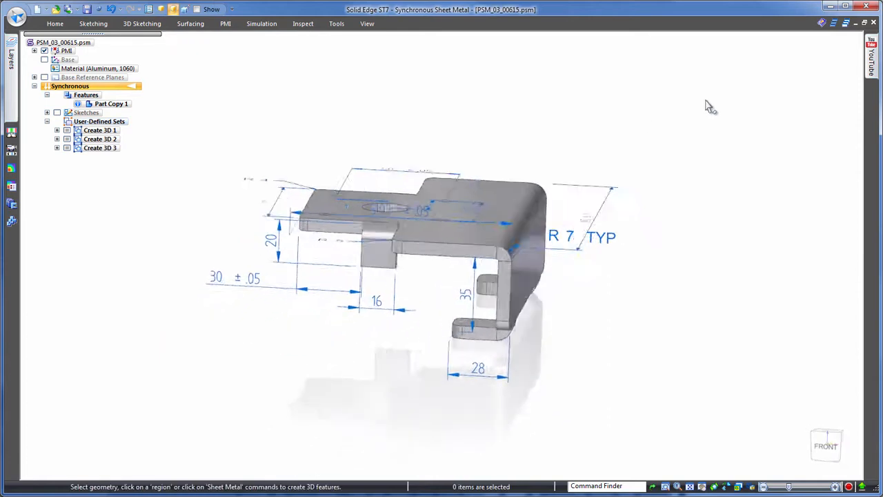
# Set the lower tabs' 28 mm length dimension to 35 mm and their inner height dimension to 51 mm.
pyautogui.click(487, 348)
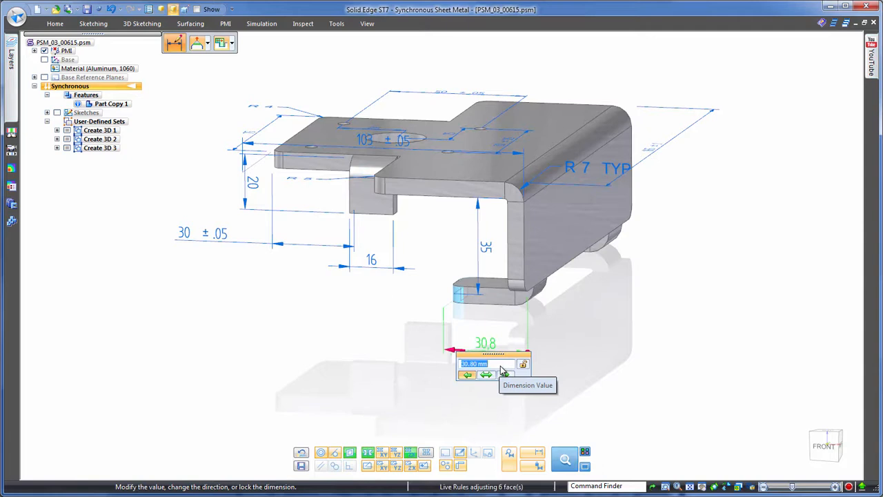
pyautogui.write('35')
pyautogui.press('Return')
pyautogui.click(485, 261)
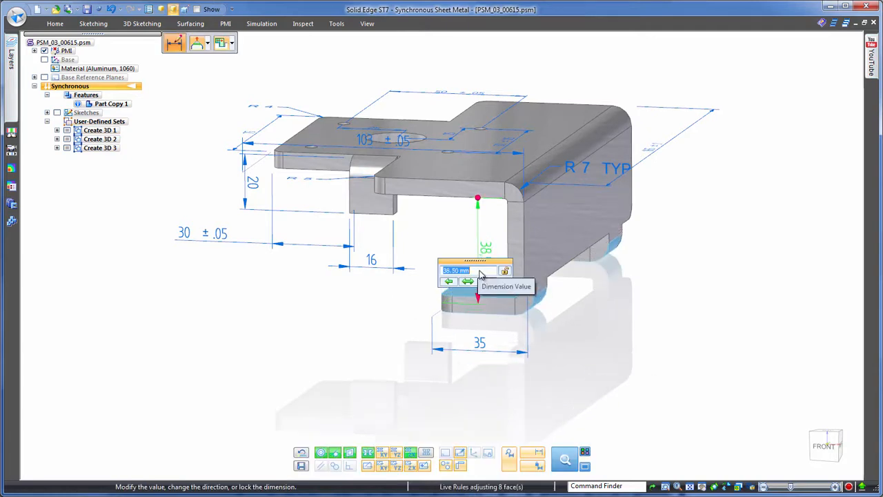
pyautogui.write('51')
pyautogui.press('Return')
pyautogui.moveTo(692, 374); pyautogui.dragTo(443, 109, button='middle')
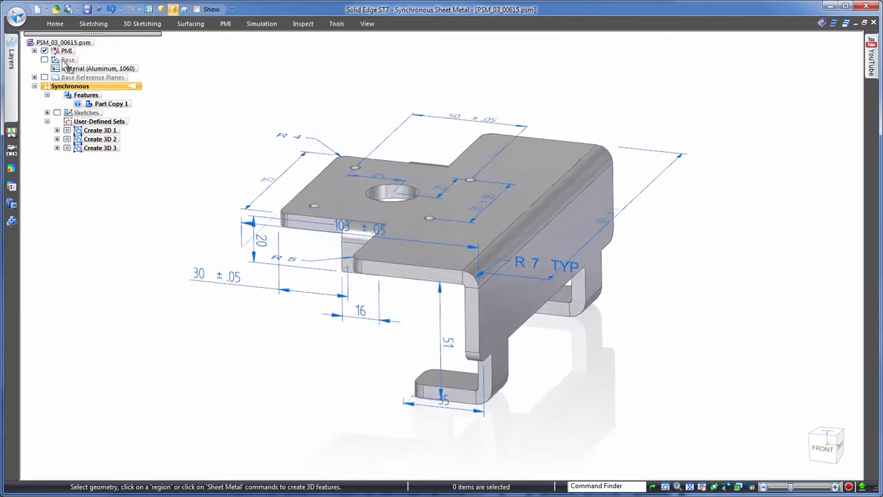
# Hide the PMI dimensions and transform the bracket into a sheet metal part using its upper face as the base.
pyautogui.click(44, 51)
pyautogui.click(336, 24)
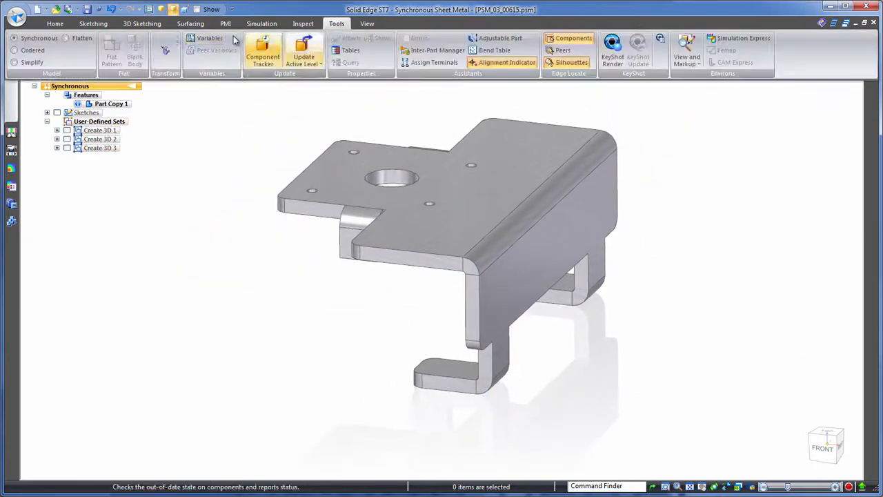
pyautogui.click(166, 55)
pyautogui.click(368, 142)
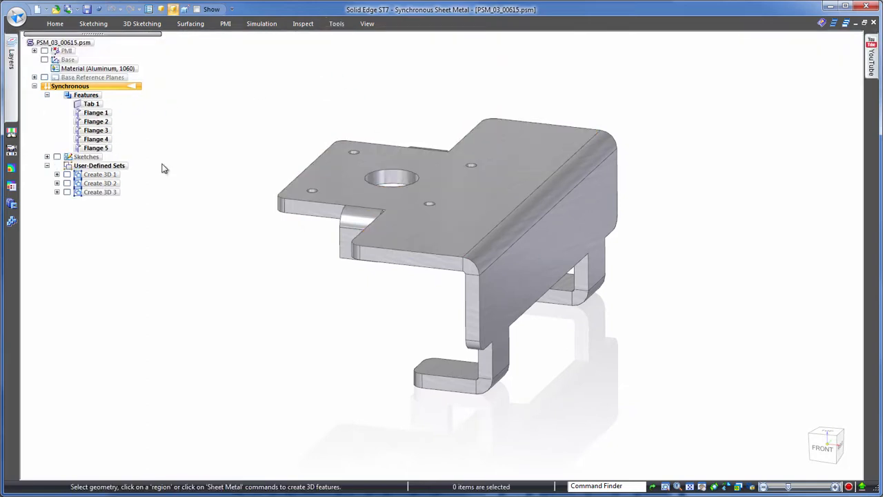
# Create a flat pattern of the bracket based on its upper face.
pyautogui.click(337, 25)
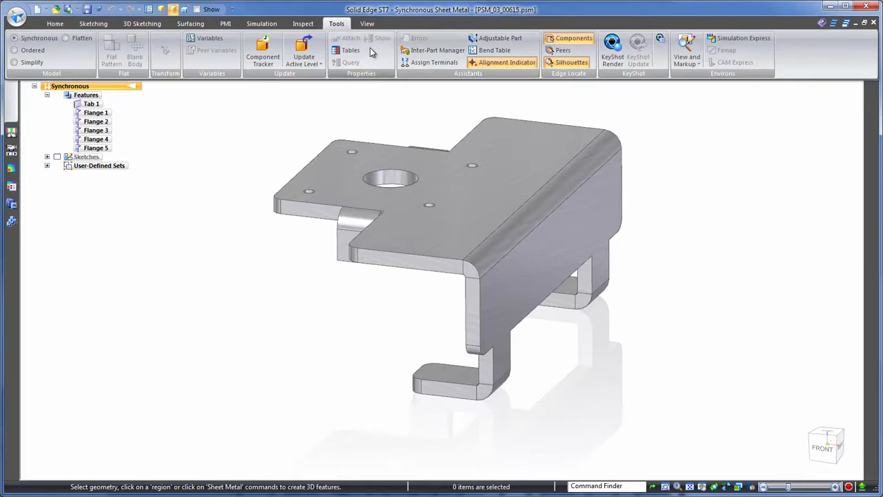
pyautogui.click(72, 41)
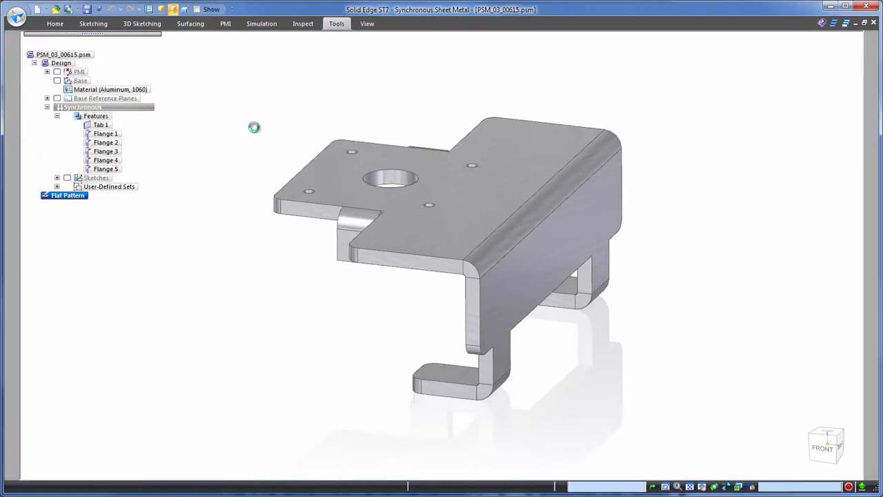
pyautogui.click(321, 165)
pyautogui.click(317, 157)
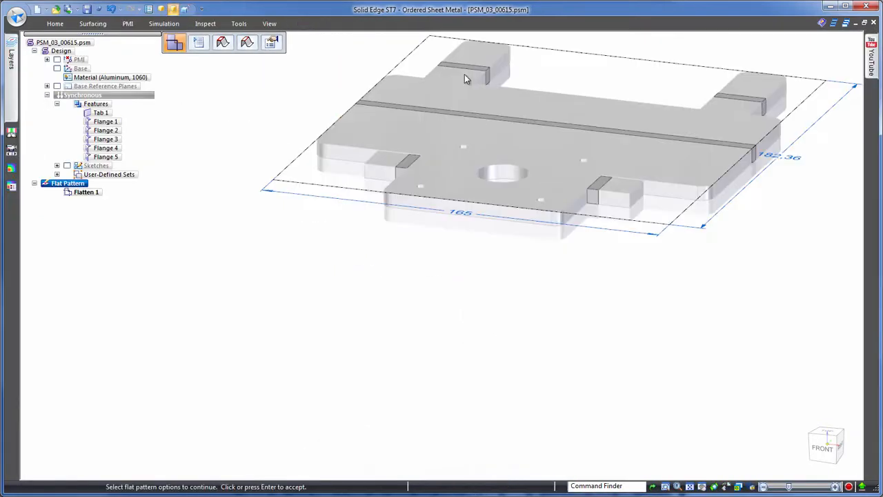
pyautogui.click(830, 435)
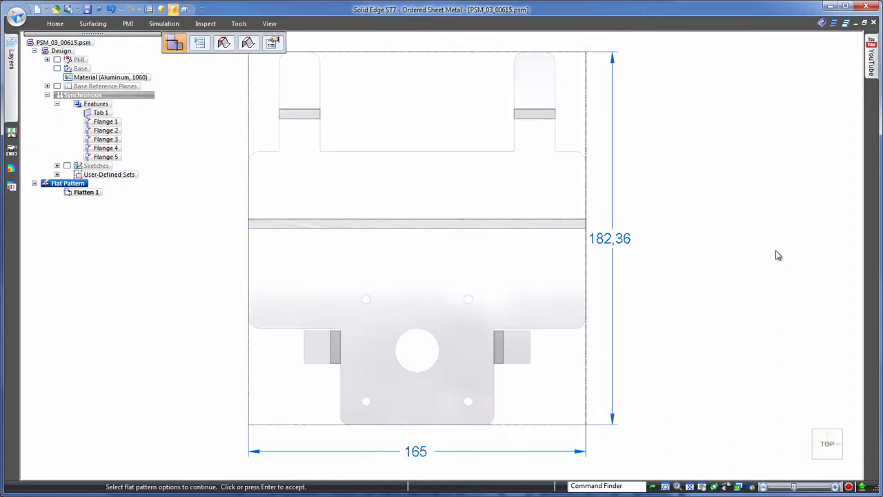
pyautogui.press('Return')
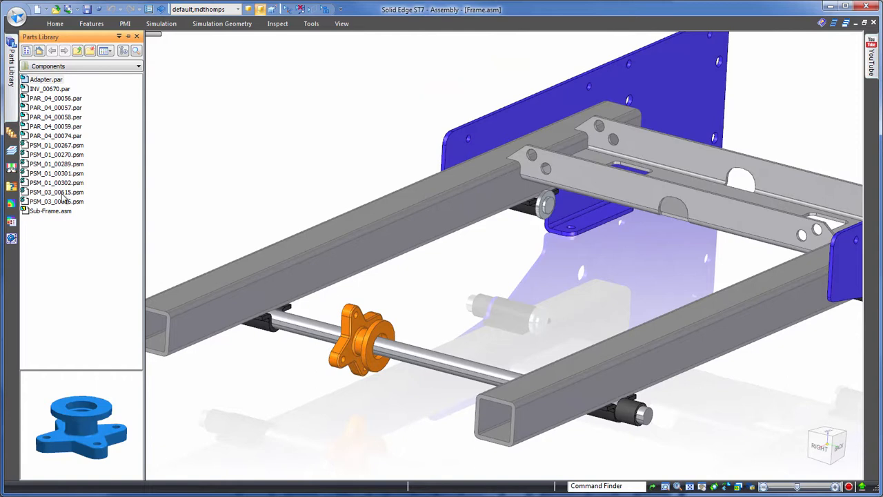
# Place PSM_03_00615.psm in the frame assembly, mated to the square tube and with its large hole aligned to the shaft.
pyautogui.moveTo(55, 191); pyautogui.dragTo(455, 261)
pyautogui.rightClick(545, 201)
pyautogui.click(601, 220)
pyautogui.click(365, 93)
pyautogui.click(280, 145)
pyautogui.click(394, 128)
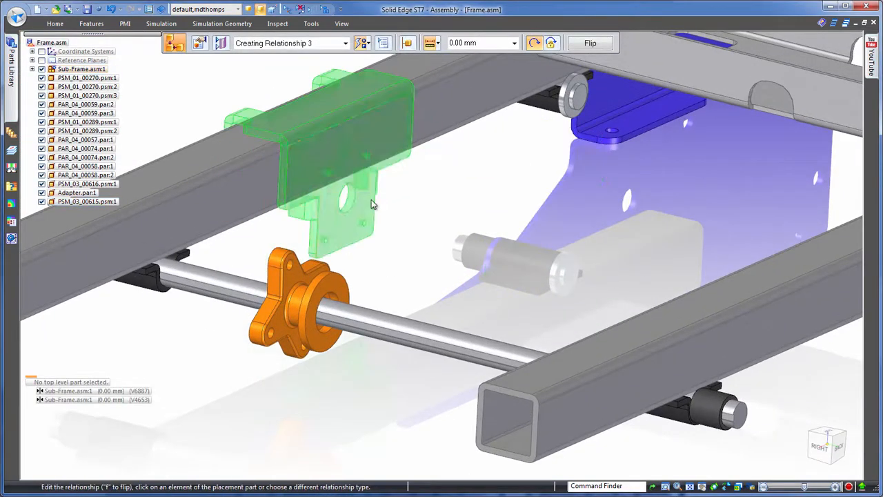
pyautogui.click(355, 201)
pyautogui.click(407, 328)
# Mate the orange adapter flat against the placed bracket and align its mounting holes with the bracket's holes.
pyautogui.scroll(3, 469, 198)
pyautogui.moveTo(469, 197); pyautogui.dragTo(498, 208, button='middle')
pyautogui.moveTo(498, 208); pyautogui.dragTo(528, 181, button='right')
pyautogui.moveTo(528, 181); pyautogui.dragTo(637, 148, button='middle')
pyautogui.click(744, 327)
pyautogui.click(621, 312)
pyautogui.click(597, 290)
pyautogui.click(430, 315)
pyautogui.moveTo(524, 147); pyautogui.dragTo(681, 158, button='middle')
pyautogui.scroll(4, 236, 237)
pyautogui.click(409, 133)
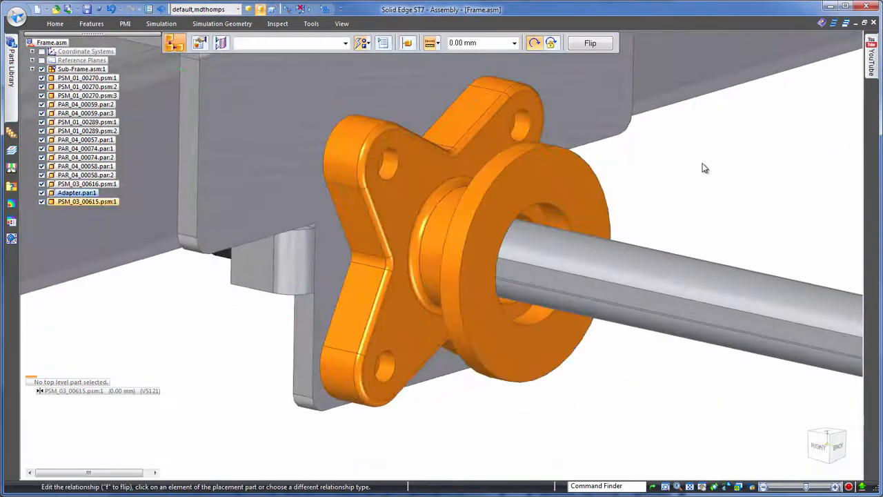
pyautogui.scroll(-4, 420, 207)
pyautogui.moveTo(420, 117); pyautogui.dragTo(414, 135, button='middle')
pyautogui.press('Escape')
# Place INV_00670.par on the shaft with its flange mated against the adapter's round flange.
pyautogui.click(11, 66)
pyautogui.click(56, 90)
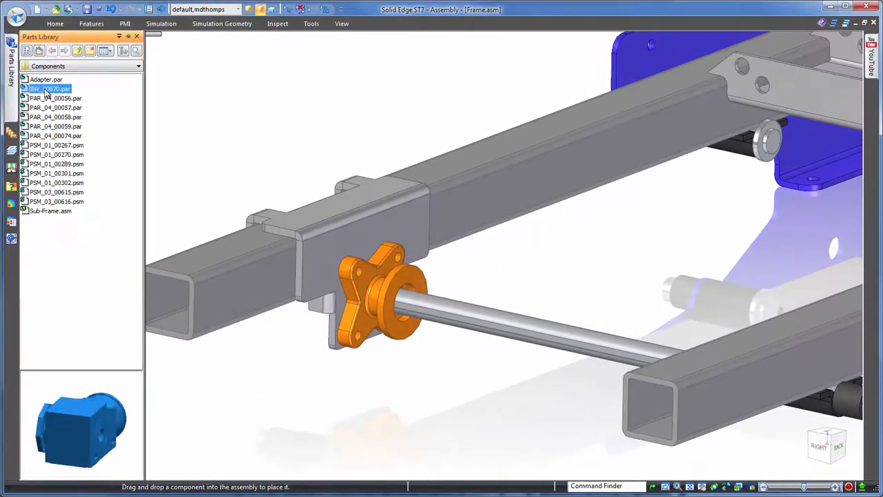
pyautogui.moveTo(56, 92); pyautogui.dragTo(613, 277)
pyautogui.click(713, 242)
pyautogui.click(668, 217)
pyautogui.moveTo(741, 97); pyautogui.dragTo(448, 138, button='middle')
pyautogui.click(464, 278)
pyautogui.click(375, 146)
pyautogui.moveTo(552, 90); pyautogui.dragTo(669, 77, button='middle')
pyautogui.scroll(6, 422, 164)
pyautogui.click(387, 153)
pyautogui.click(416, 148)
pyautogui.scroll(-5, 416, 149)
pyautogui.press('Escape')
# Open the adapter for in-place editing within the frame assembly.
pyautogui.moveTo(442, 148); pyautogui.dragTo(575, 76, button='middle')
pyautogui.scroll(-4, 280, 83)
pyautogui.scroll(5, 442, 241)
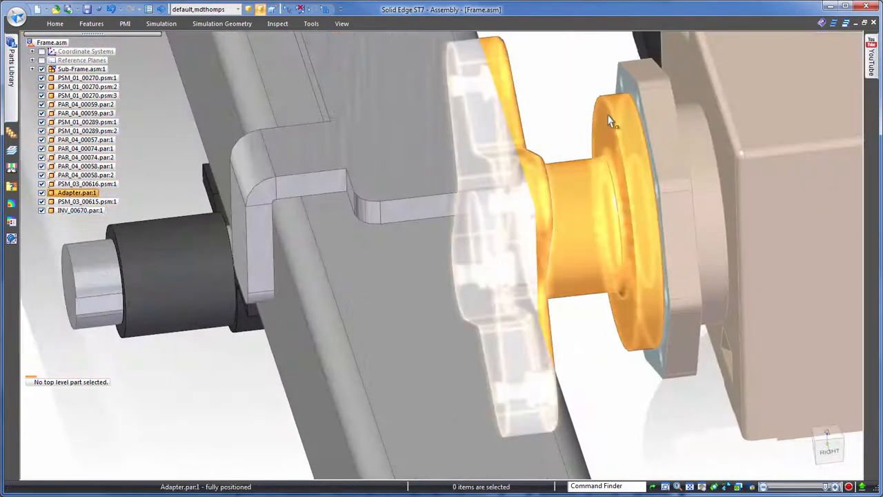
pyautogui.click(597, 166)
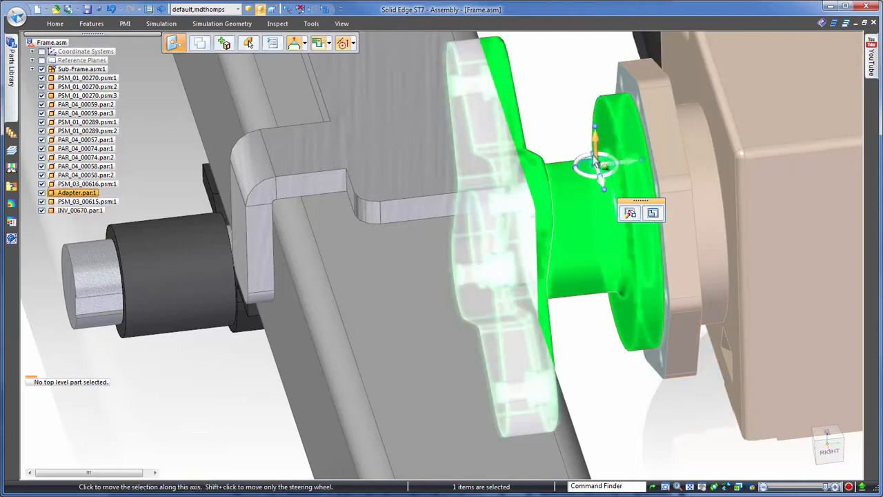
pyautogui.click(652, 212)
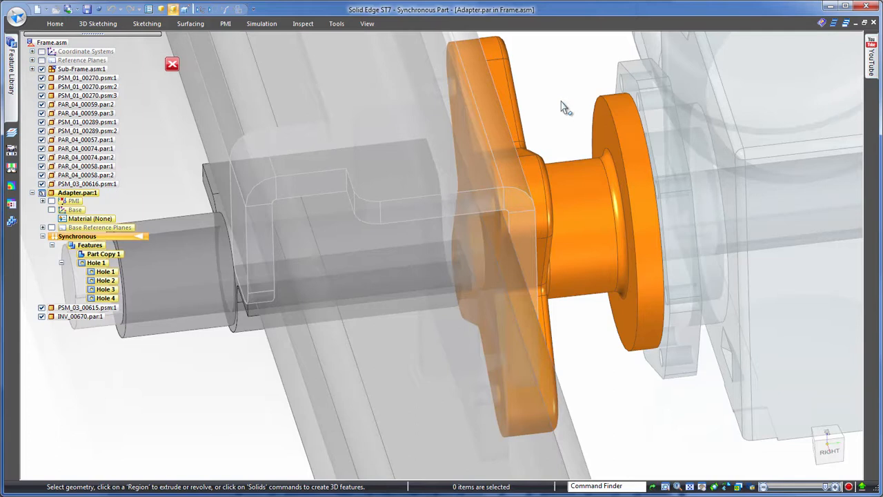
# Extrude the gearbox flange's face outline onto the adapter's round flange to give it the matching shape, and return to the assembly.
pyautogui.rightClick(561, 102)
pyautogui.click(550, 119)
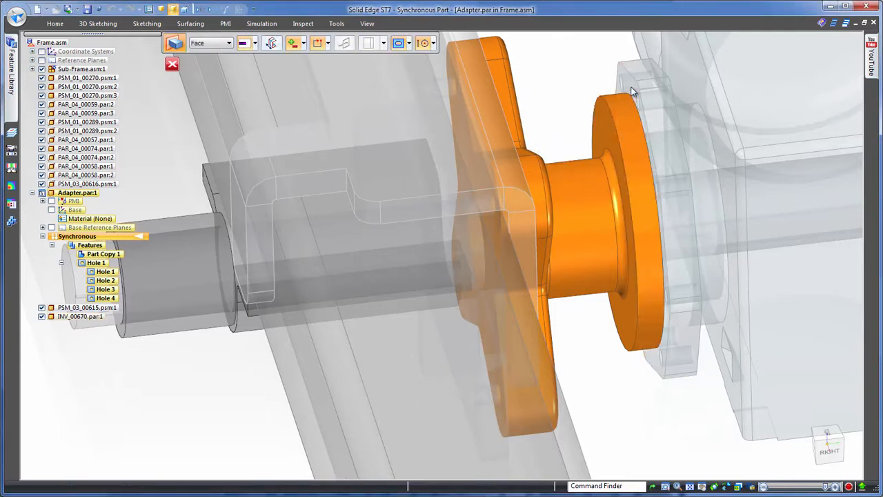
pyautogui.click(595, 85)
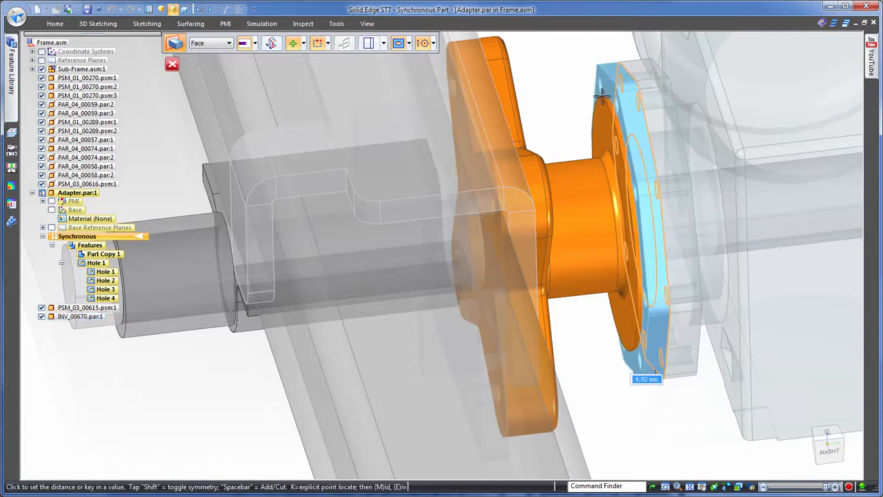
pyautogui.click(602, 97)
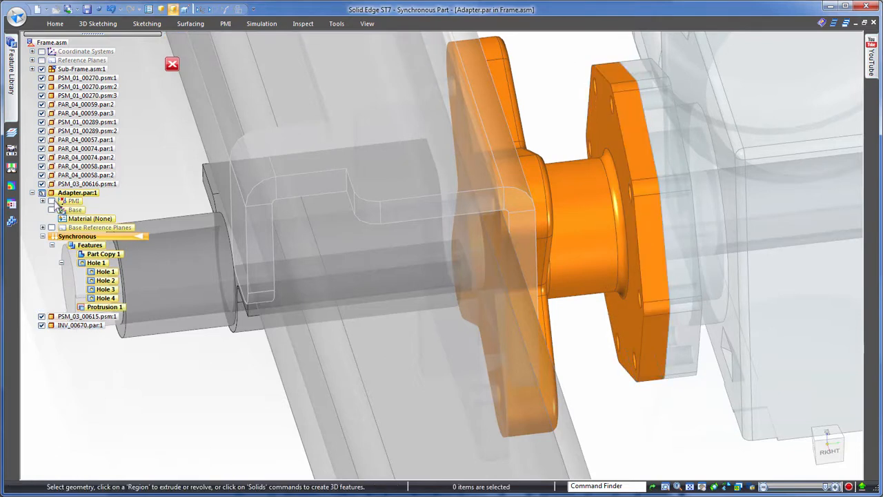
pyautogui.moveTo(561, 69); pyautogui.dragTo(560, 69, button='middle')
pyautogui.click(172, 65)
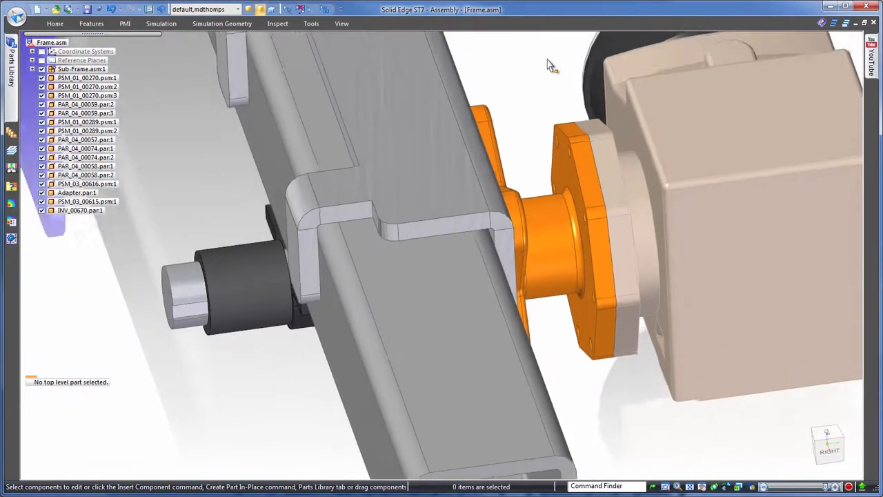
# Move the faces of the gearbox housing along the shaft, away from the adapter, to lengthen the gearbox's neck.
pyautogui.moveTo(547, 65); pyautogui.dragTo(752, 328, button='middle')
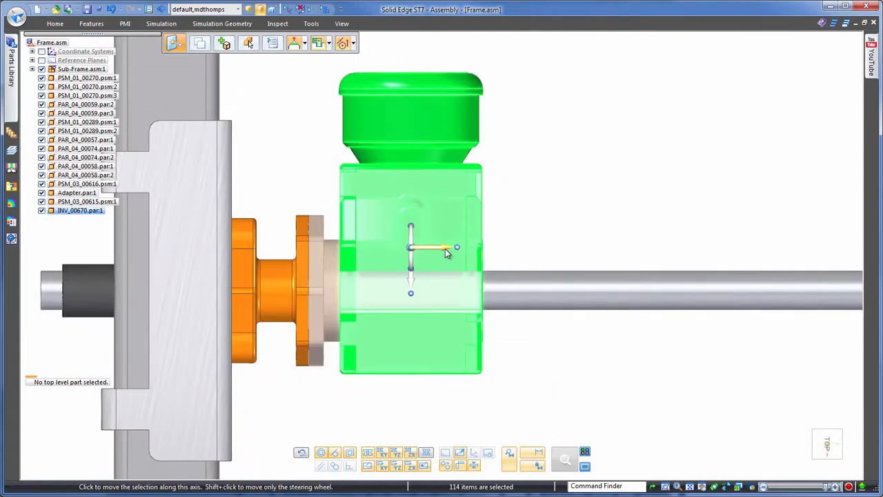
pyautogui.click(446, 251)
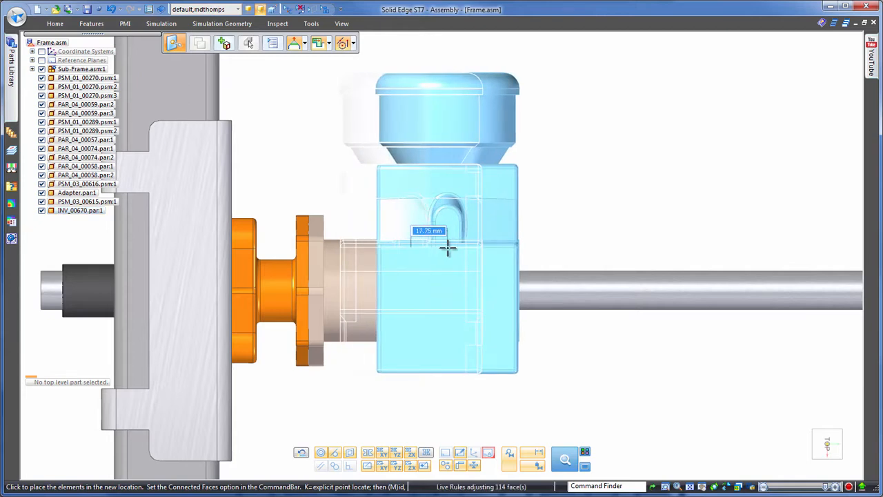
pyautogui.press('Return')
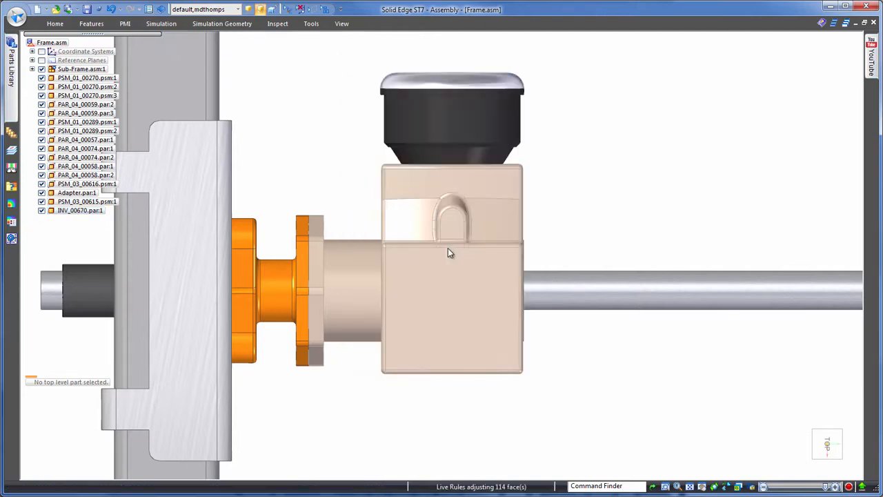
pyautogui.press('Escape')
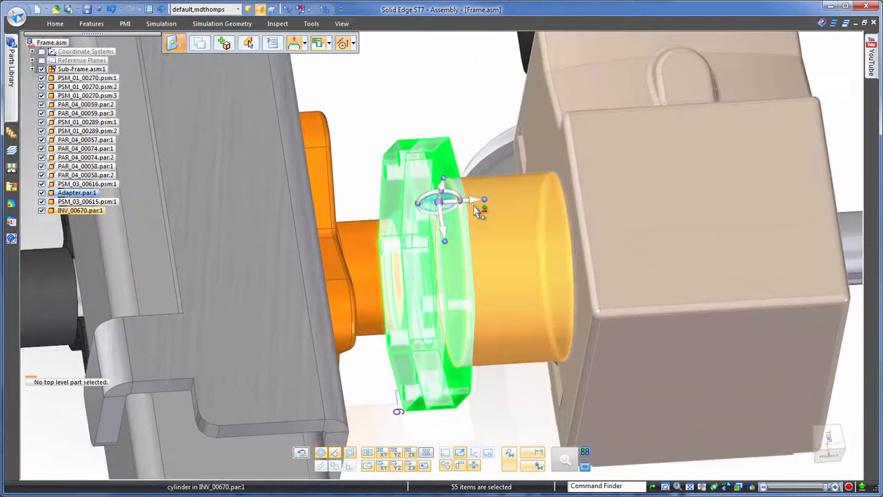
# Move the mating flanges of the adapter and gearbox together 5 mm along the shaft toward the gearbox housing.
pyautogui.click(474, 199)
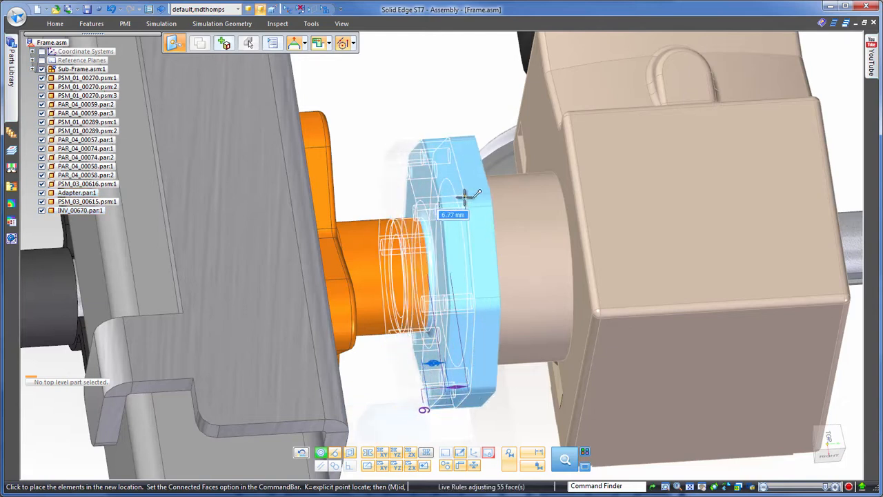
pyautogui.click(464, 197)
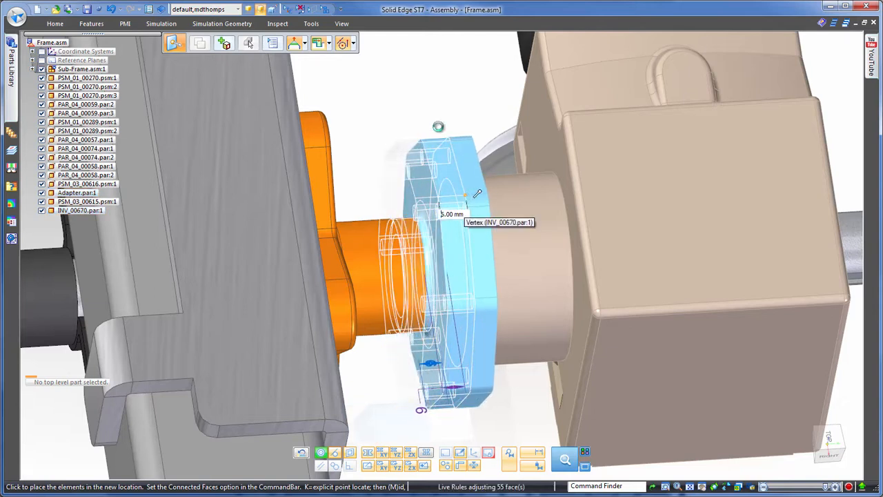
pyautogui.click(443, 100)
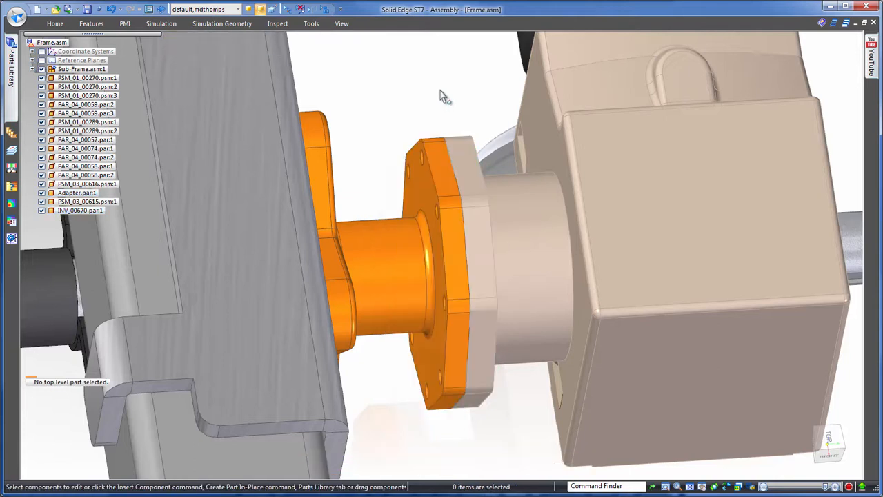
pyautogui.scroll(-4, 443, 95)
pyautogui.scroll(-4, 651, 81)
pyautogui.moveTo(651, 82); pyautogui.dragTo(225, 86, button='middle')
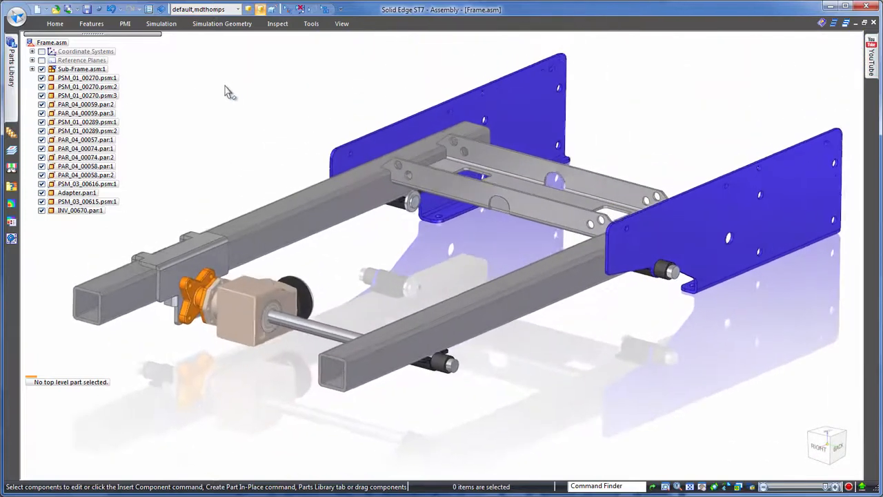